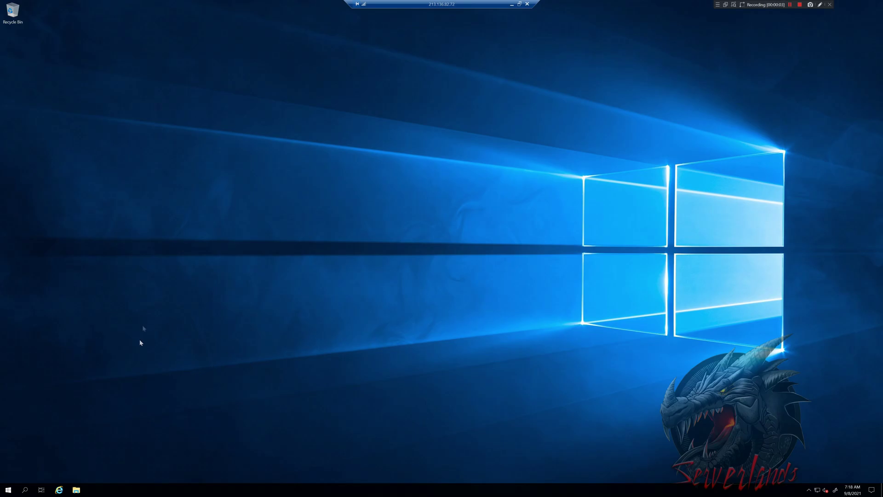
Open Internet Explorer on the Enhanced Security Configuration notice, centre its window, and select the address.
{"action": "left_click", "coordinate": [59, 490]}
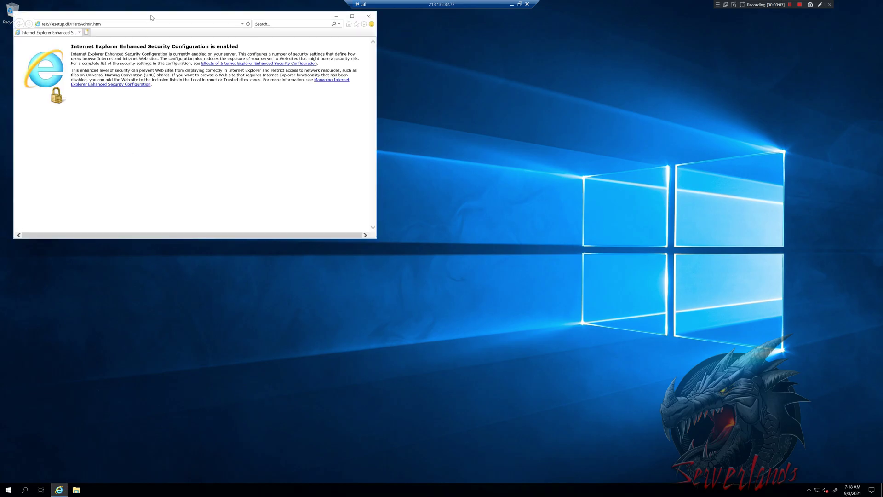
{"action": "left_click_drag", "start_coordinate": [152, 18], "coordinate": [419, 184]}
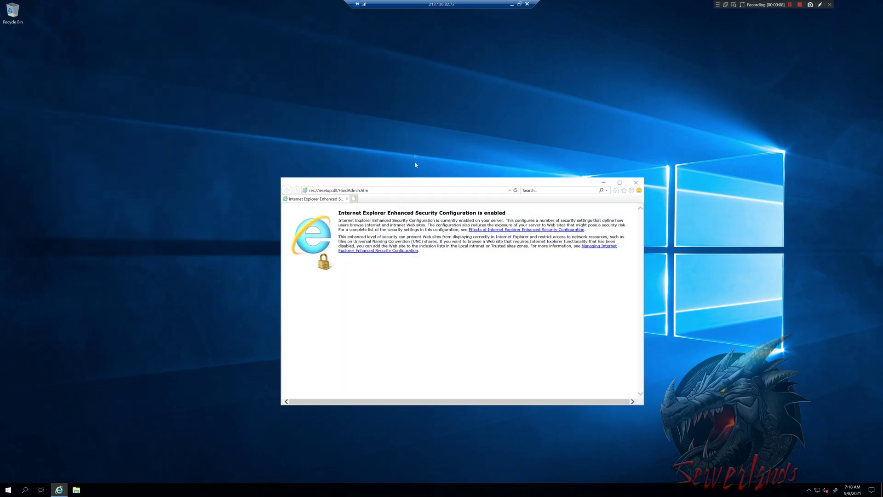
{"action": "left_click", "coordinate": [364, 190]}
Search Bing for 'chrome', dismiss the security and blocked-content alerts, then close Internet Explorer.
{"action": "type", "text": "chrome"}
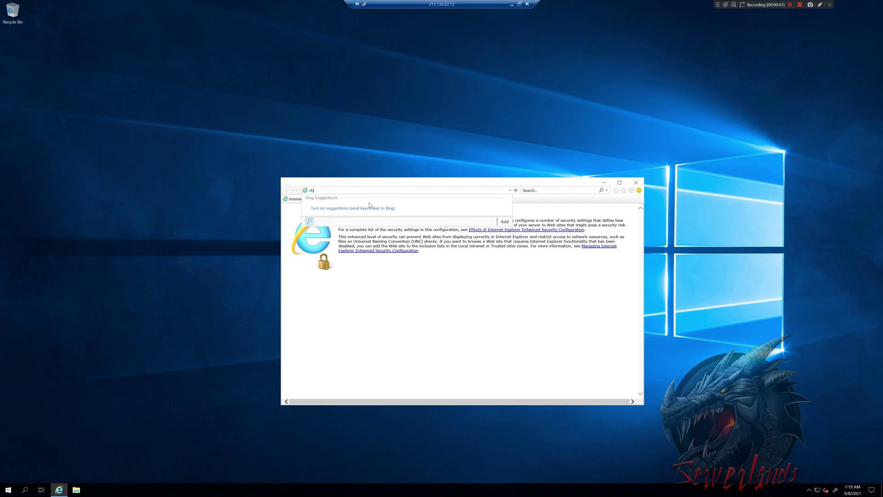
{"action": "key", "text": "Return"}
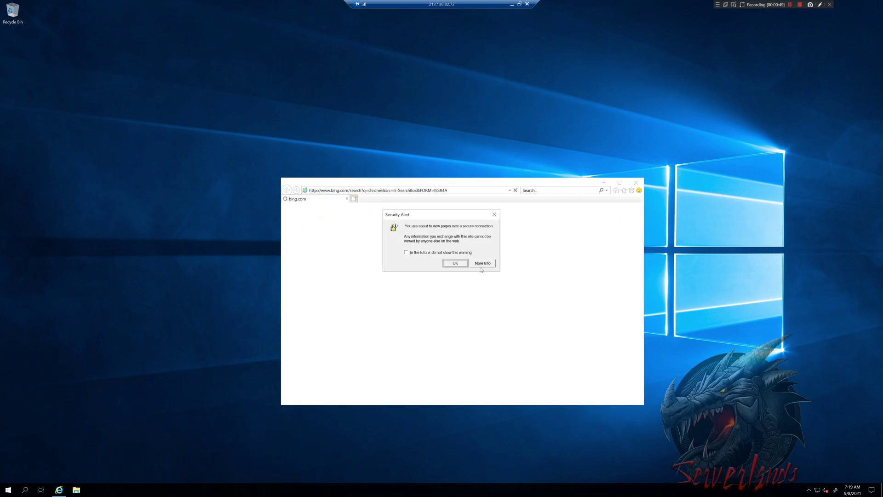
{"action": "left_click", "coordinate": [455, 263]}
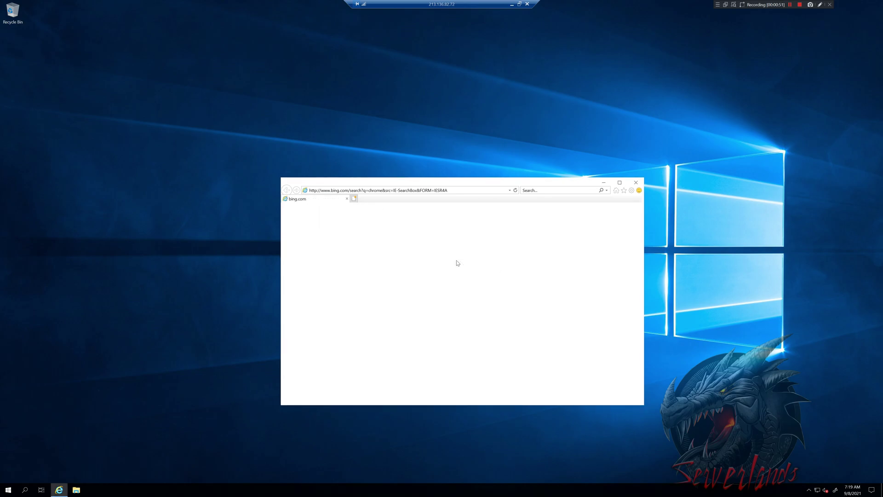
{"action": "left_click", "coordinate": [494, 197]}
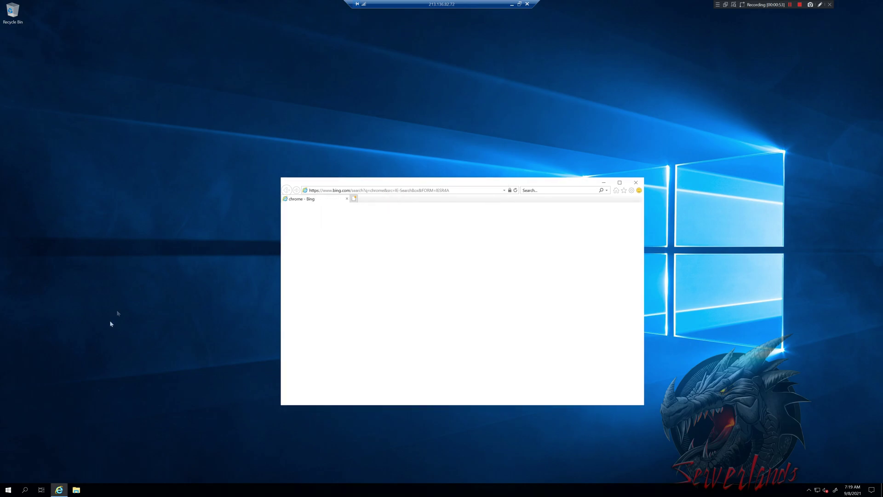
{"action": "left_click", "coordinate": [636, 183]}
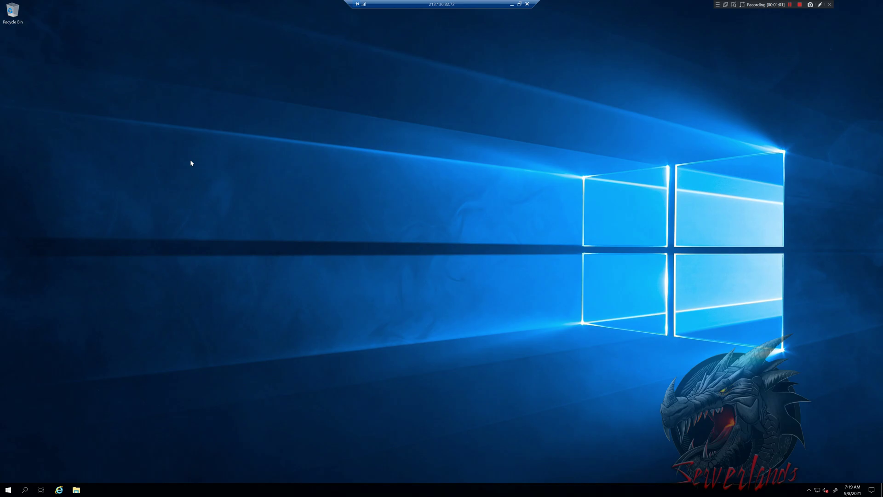
{"action": "key", "text": "super"}
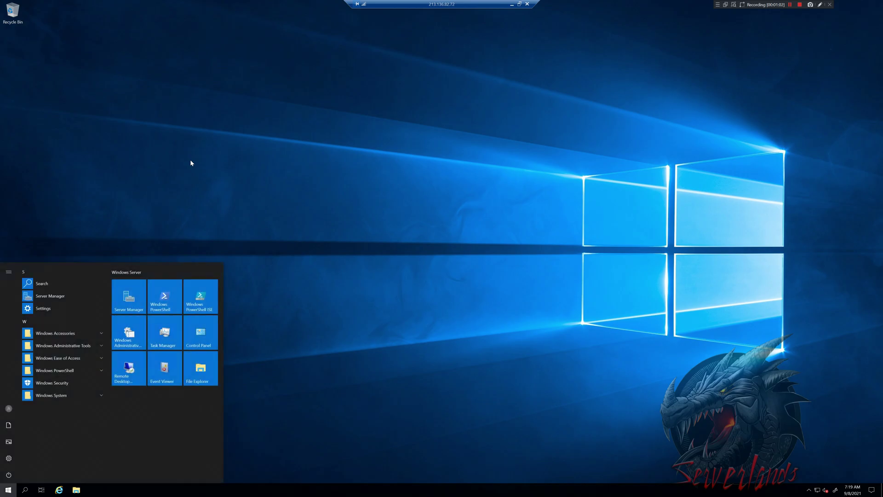
Launch Server Manager, dismiss the Admin Center notice, and open the Local Server properties.
{"action": "left_click", "coordinate": [129, 297]}
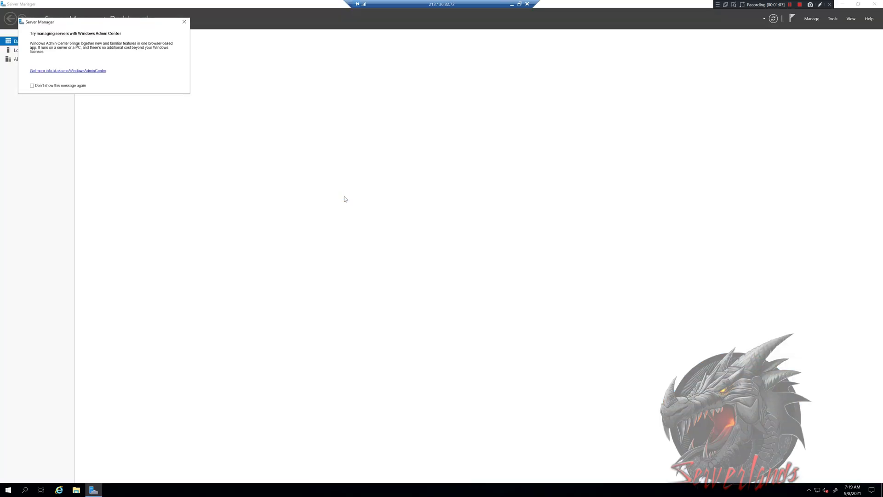
{"action": "left_click", "coordinate": [184, 22]}
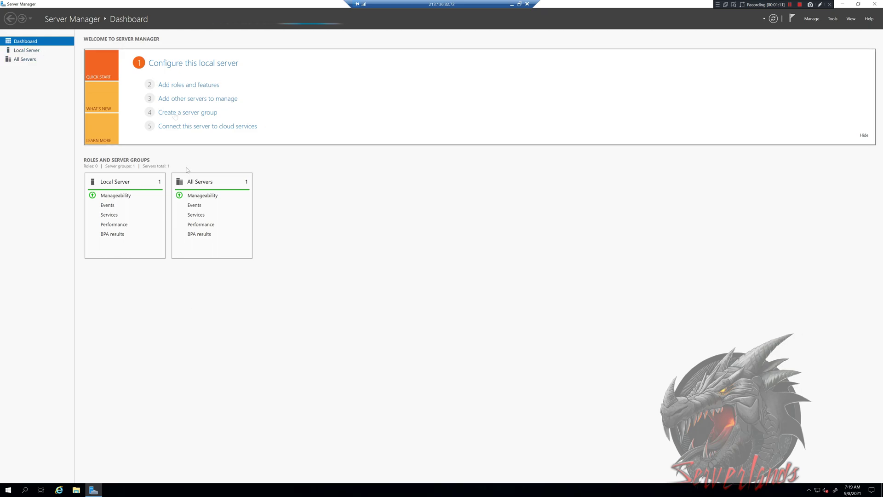
{"action": "left_click", "coordinate": [192, 66]}
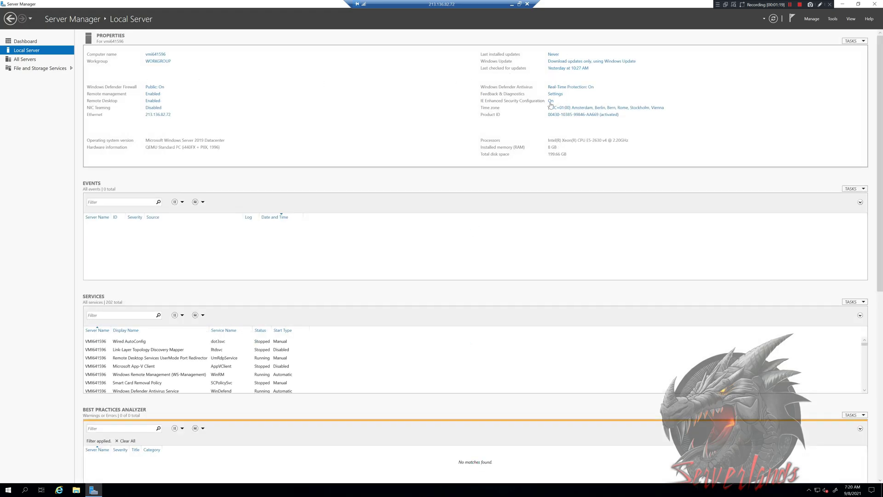
Apply the IE Enhanced Security Configuration settings and close the Windows Security real-time protection settings.
{"action": "left_click", "coordinate": [550, 101]}
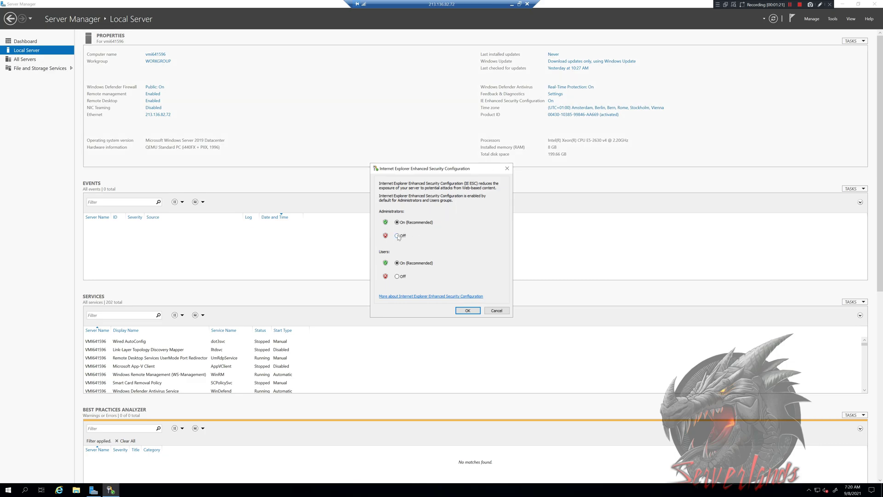
{"action": "left_click", "coordinate": [467, 311]}
{"action": "left_click", "coordinate": [564, 87]}
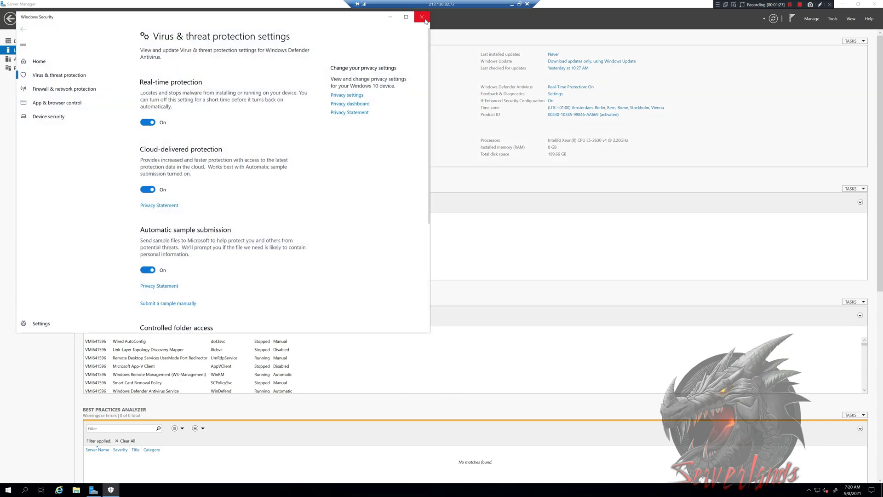
{"action": "left_click", "coordinate": [421, 18]}
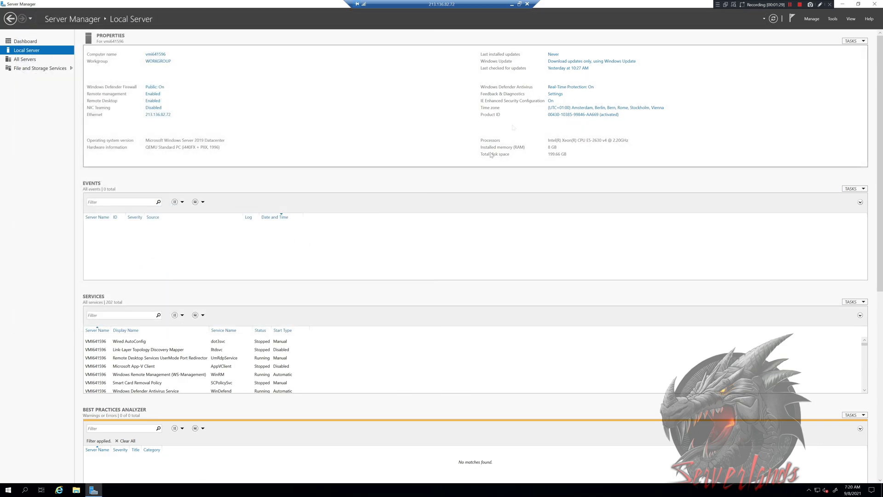
{"action": "left_click", "coordinate": [59, 490]}
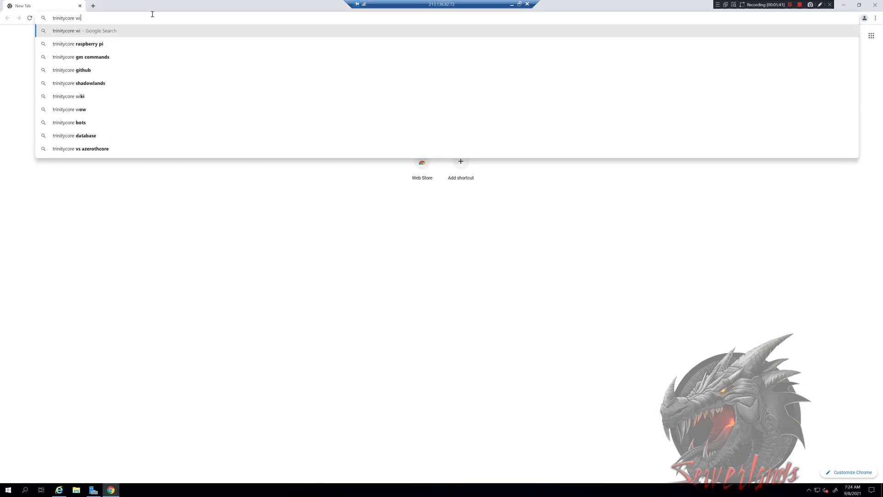
Search 'trinitycore wiki' and open the Installation Guide's Windows Requirements page.
{"action": "type", "text": "ki"}
{"action": "key", "text": "Return"}
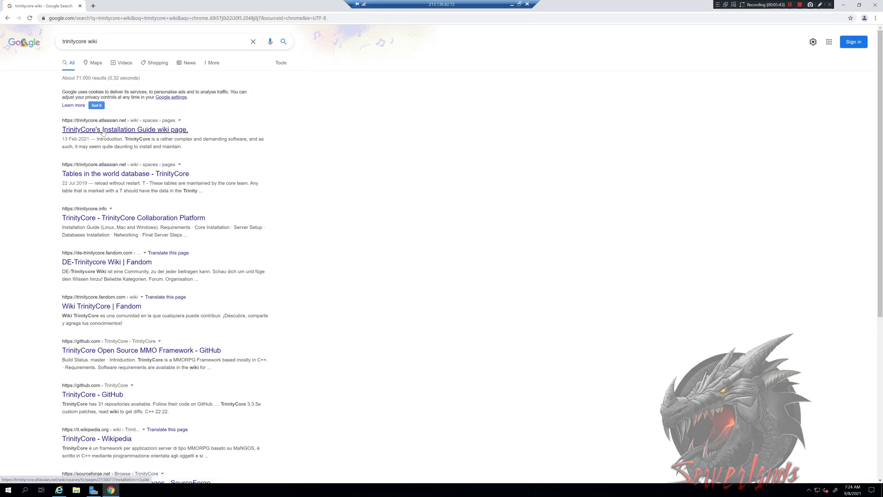
{"action": "left_click", "coordinate": [103, 133]}
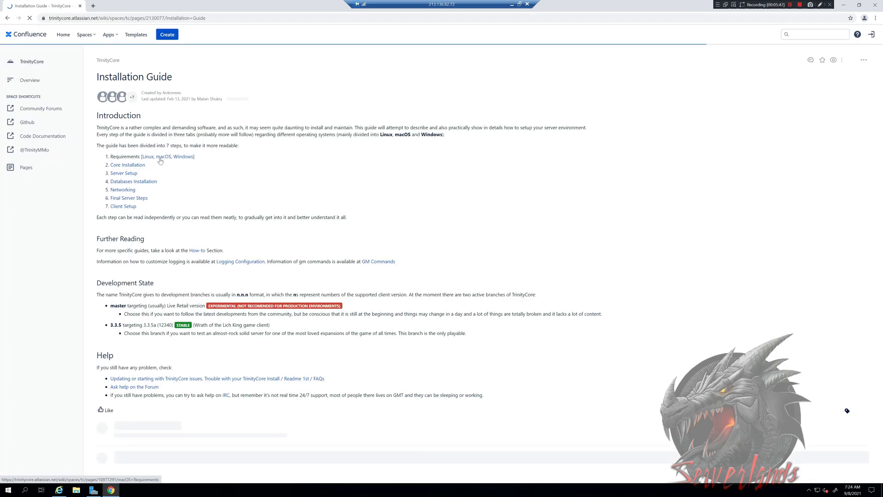
{"action": "left_click", "coordinate": [179, 159]}
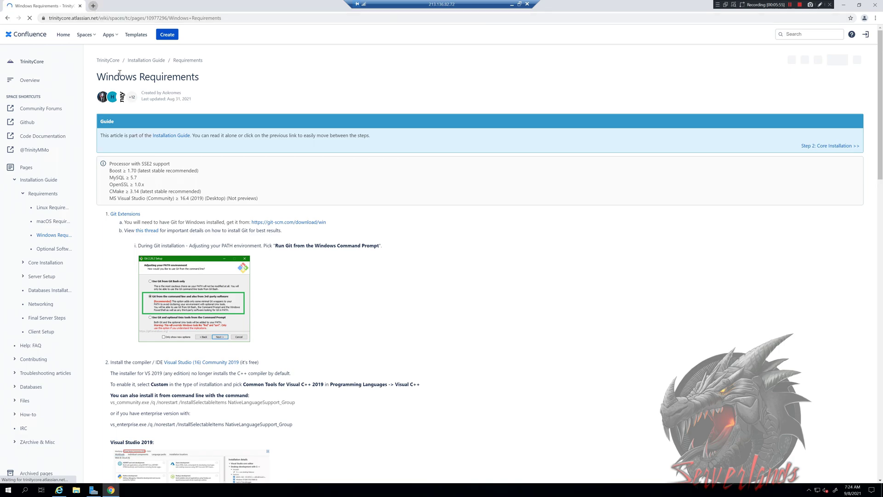
{"action": "left_click", "coordinate": [134, 215]}
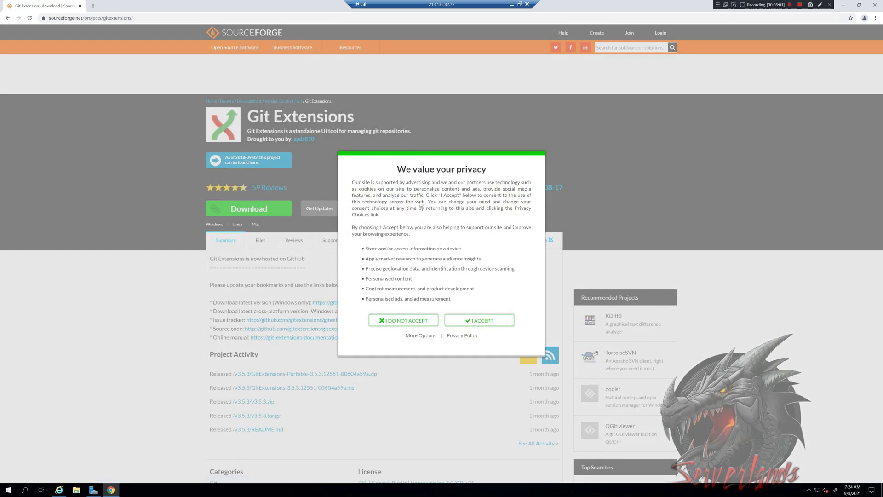
Download the GitExtensions-3.4.3.9999 .msi from SourceForge and go back to Windows Requirements.
{"action": "left_click", "coordinate": [481, 320]}
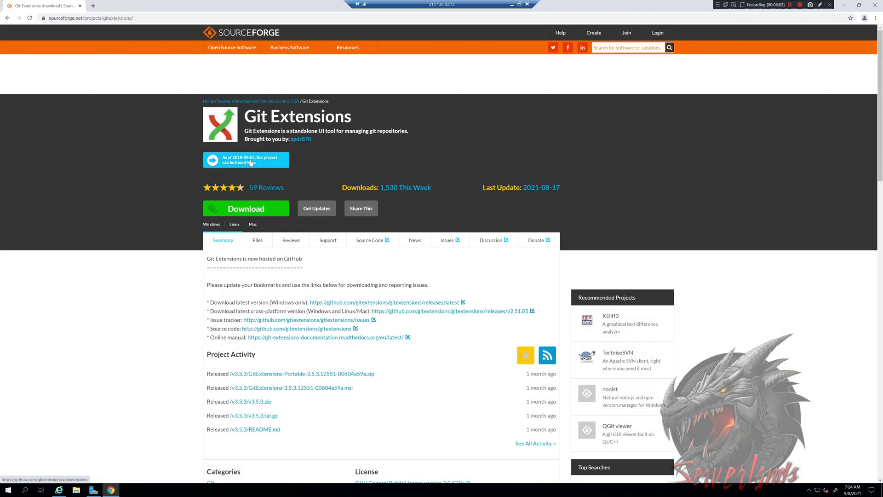
{"action": "left_click", "coordinate": [234, 207]}
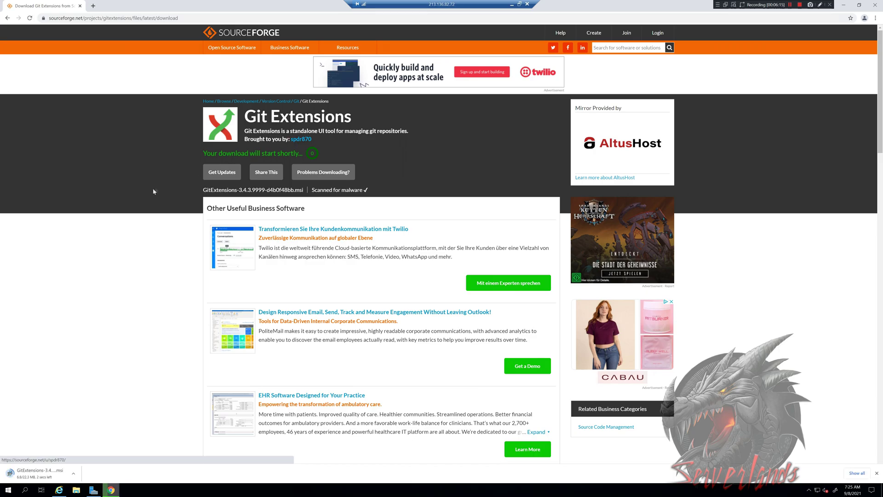
{"action": "key", "text": "alt+Left"}
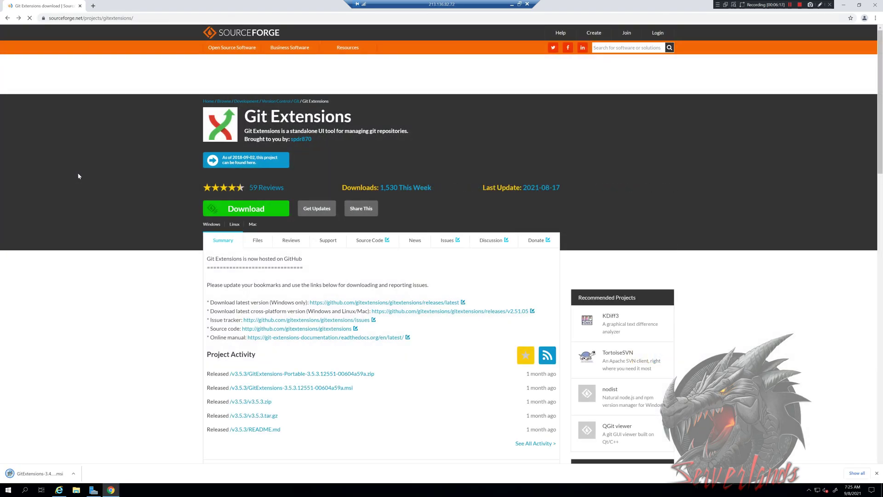
{"action": "key", "text": "alt+Left"}
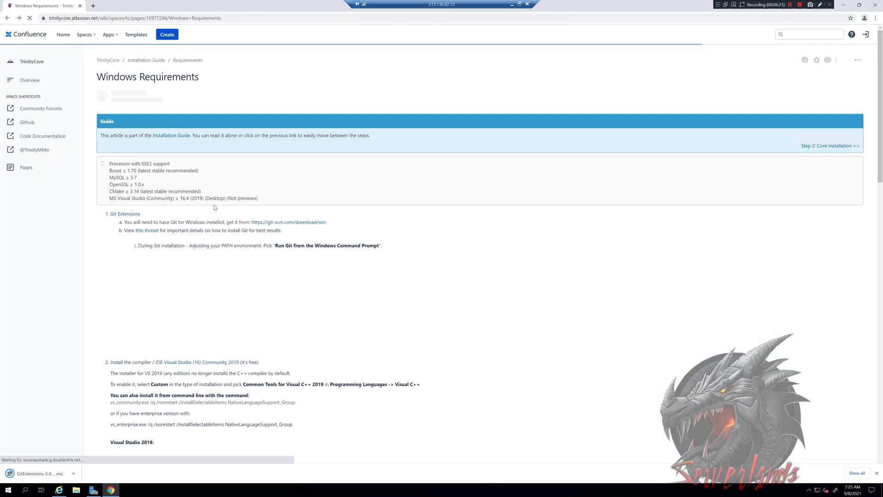
Download the Visual Studio Community 2019 installer from its link in a new tab, then close that tab.
{"action": "scroll", "coordinate": [193, 193], "scroll_direction": "down", "scroll_amount": 2}
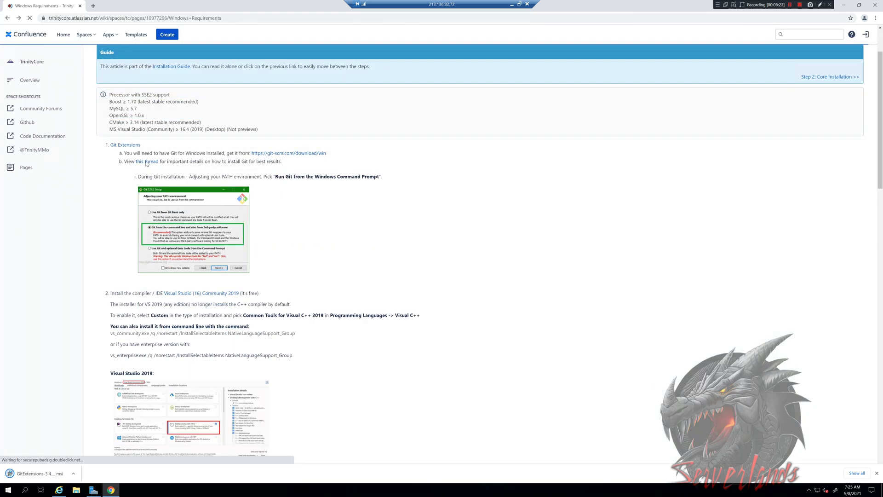
{"action": "scroll", "coordinate": [148, 171], "scroll_direction": "down", "scroll_amount": 2}
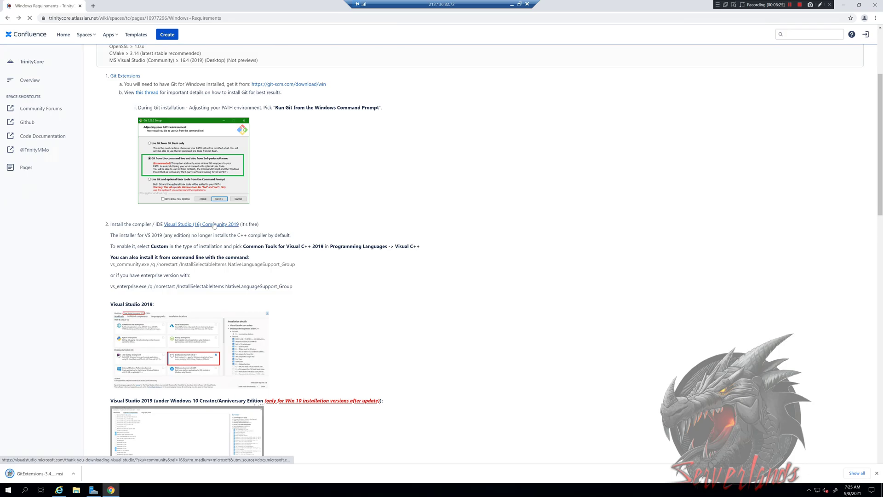
{"action": "middle_click", "coordinate": [214, 225]}
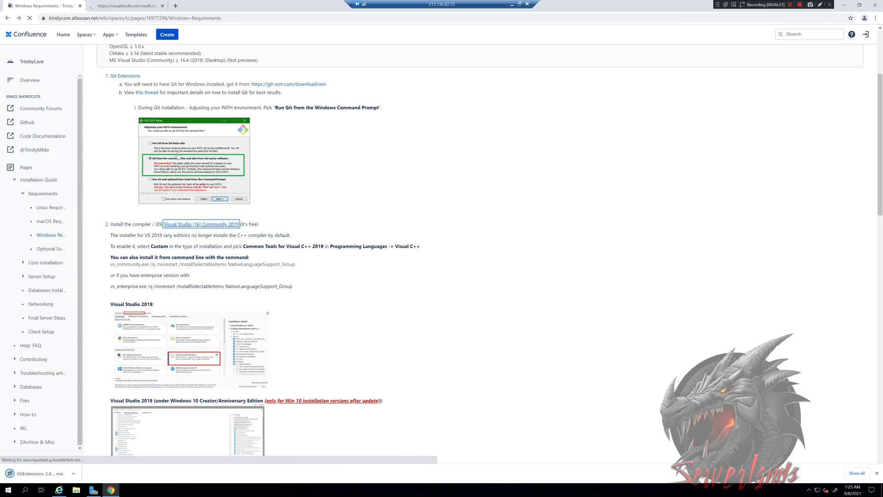
{"action": "scroll", "coordinate": [135, 31], "scroll_direction": "down", "scroll_amount": 1}
{"action": "left_click", "coordinate": [116, 6]}
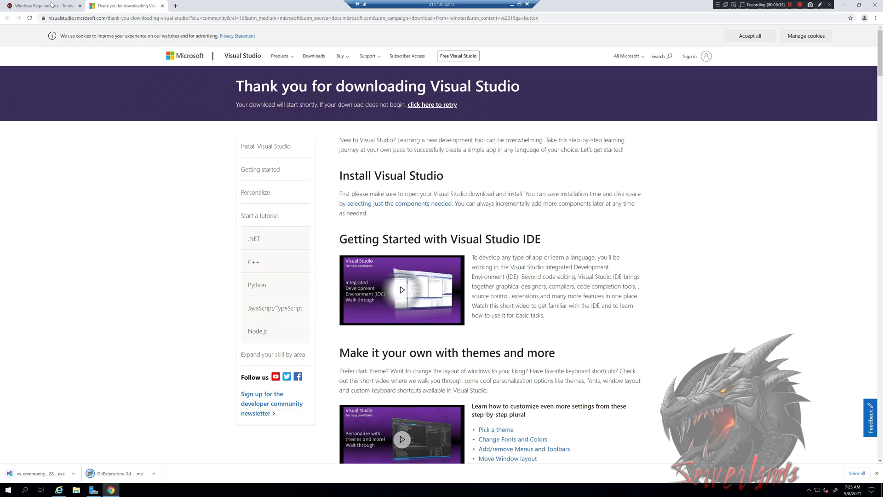
{"action": "key", "text": "ctrl+w"}
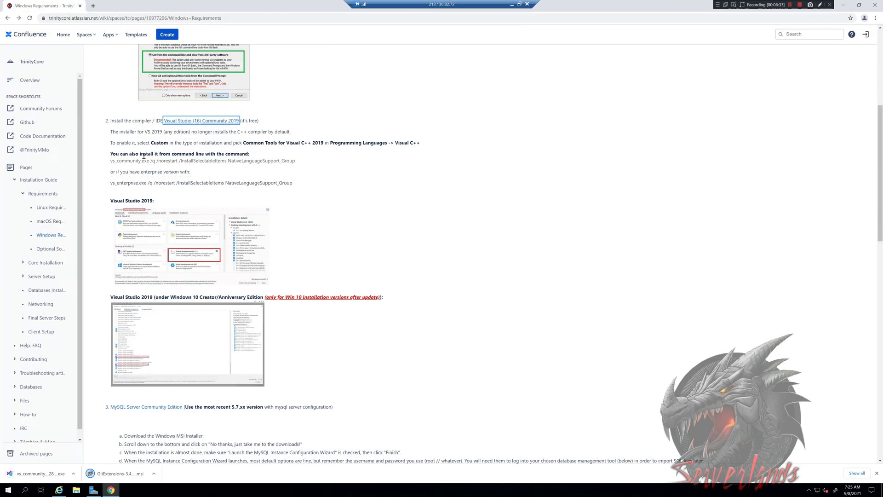
Scroll to step 3 and open the MySQL Server Community Edition link in a new tab.
{"action": "scroll", "coordinate": [145, 159], "scroll_direction": "down", "scroll_amount": 3}
{"action": "scroll", "coordinate": [145, 158], "scroll_direction": "down", "scroll_amount": 1}
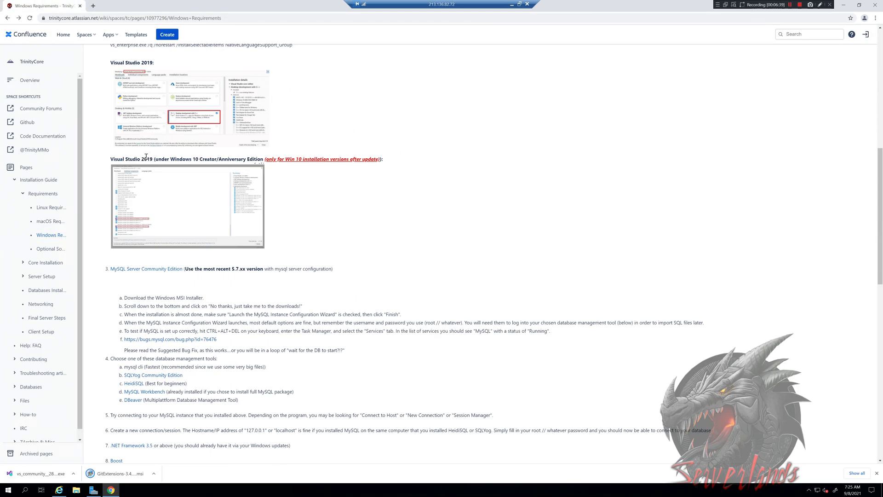
{"action": "scroll", "coordinate": [145, 160], "scroll_direction": "down", "scroll_amount": 1}
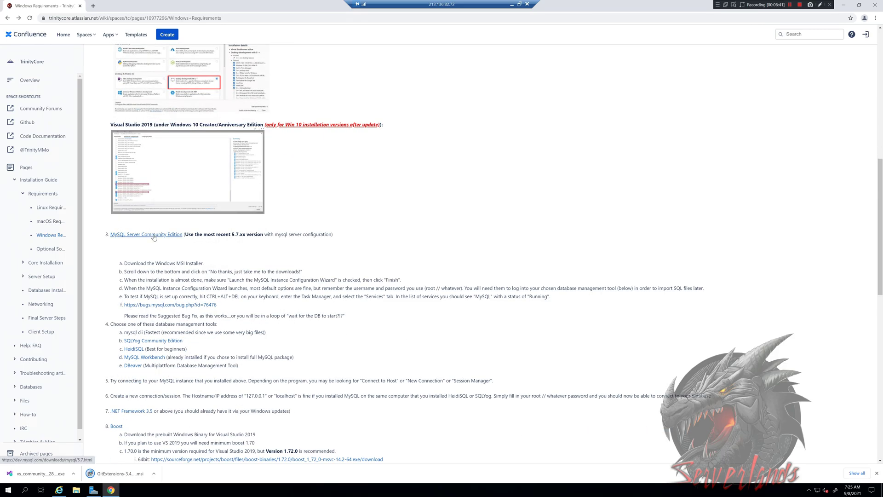
{"action": "left_click", "coordinate": [154, 235], "text": "ctrl"}
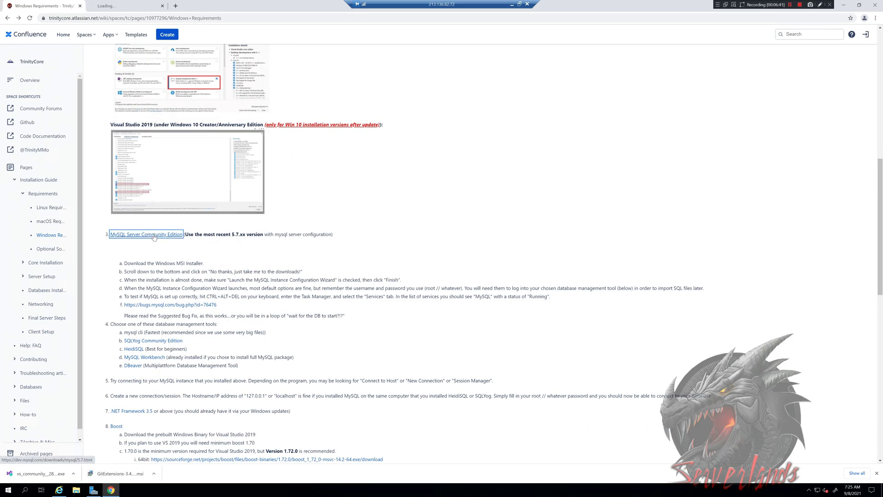
Download the 527.8M MySQL Installer 5.7.35 MSI, skipping the Oracle account login.
{"action": "left_click", "coordinate": [129, 7]}
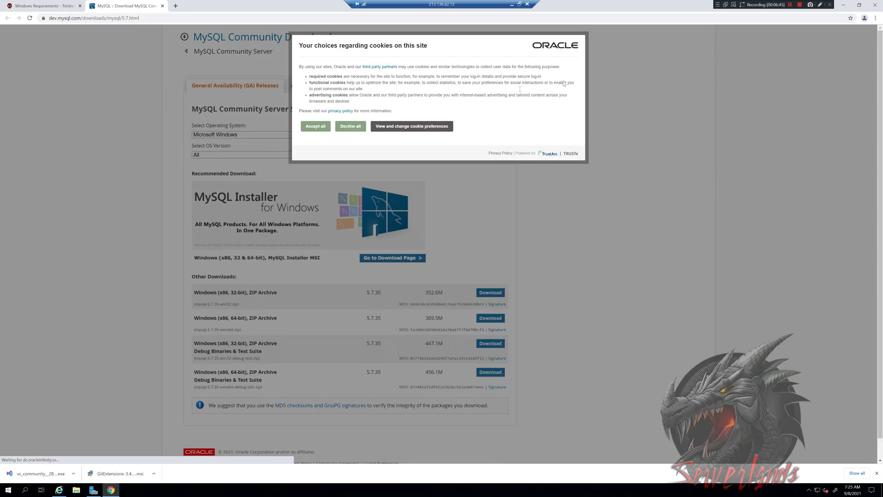
{"action": "left_click", "coordinate": [312, 128]}
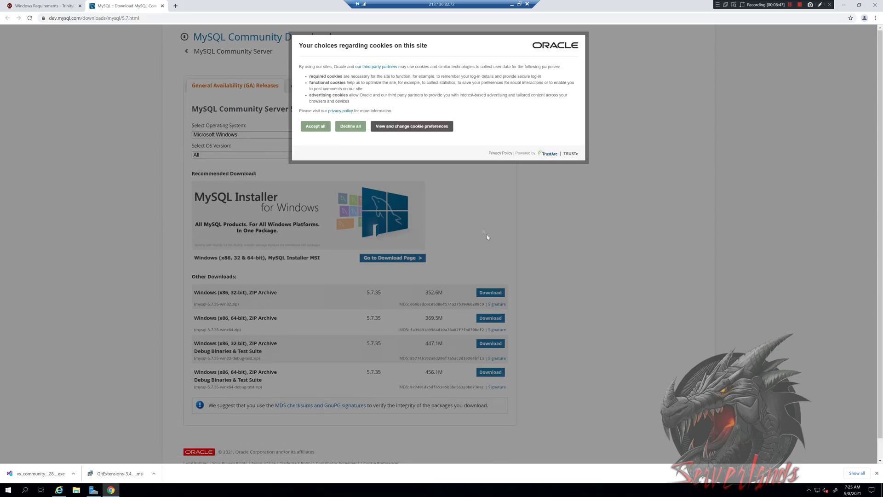
{"action": "scroll", "coordinate": [434, 255], "scroll_direction": "down", "scroll_amount": 1}
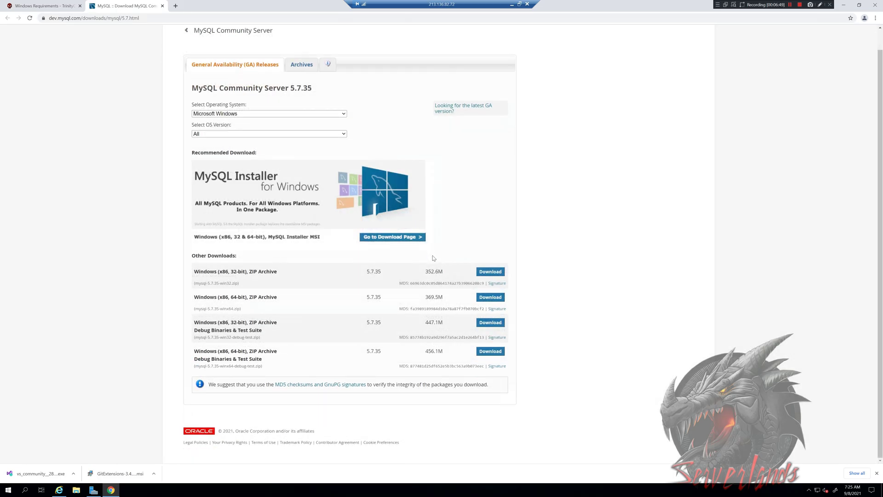
{"action": "left_click", "coordinate": [394, 243]}
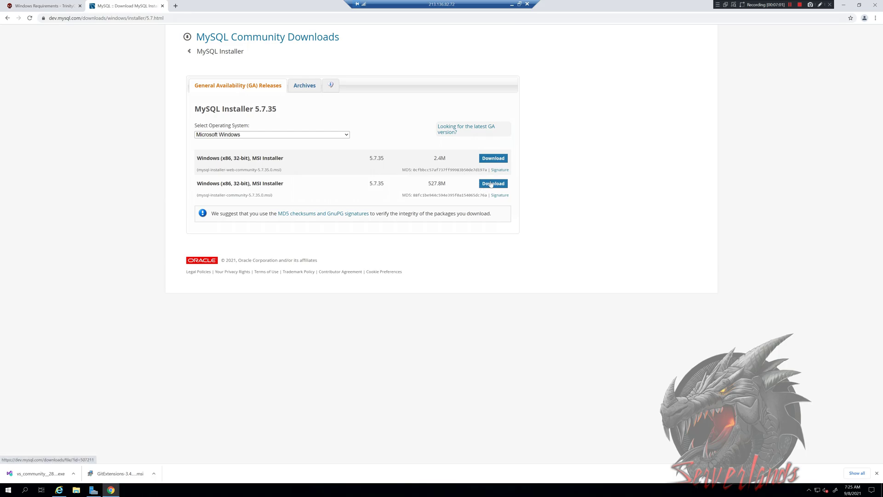
{"action": "left_click_drag", "start_coordinate": [234, 195], "coordinate": [253, 170]}
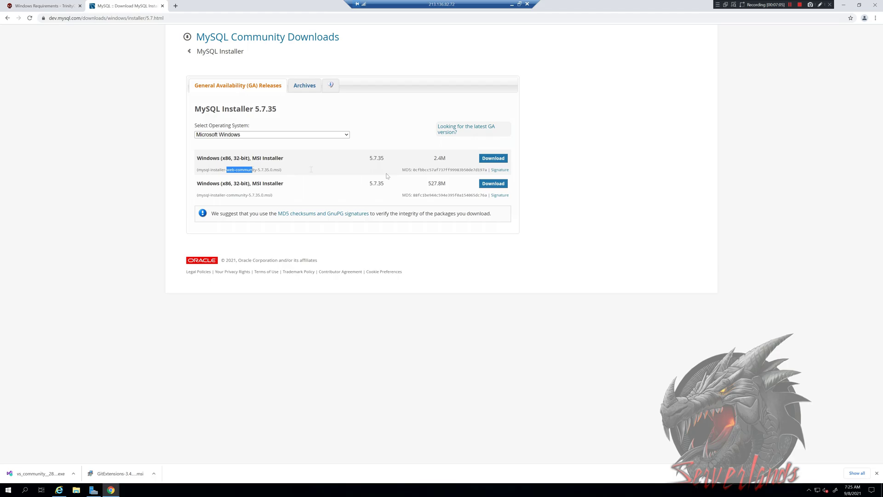
{"action": "left_click", "coordinate": [493, 183]}
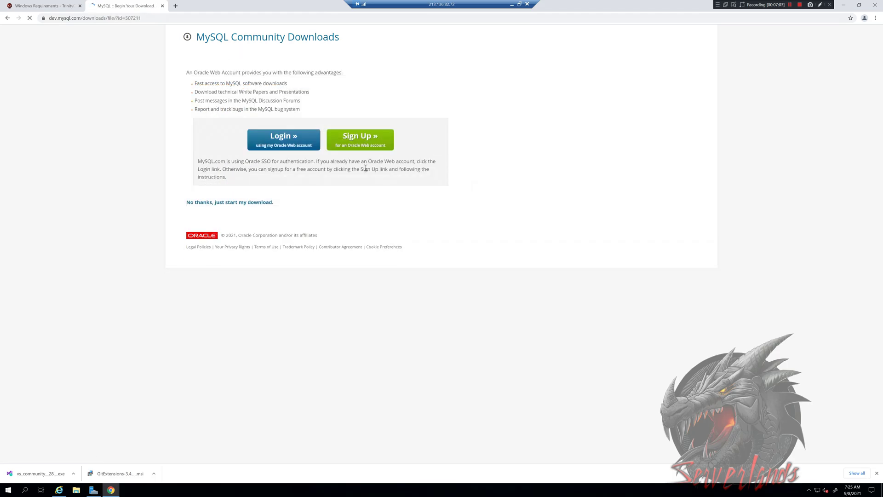
{"action": "left_click", "coordinate": [243, 203]}
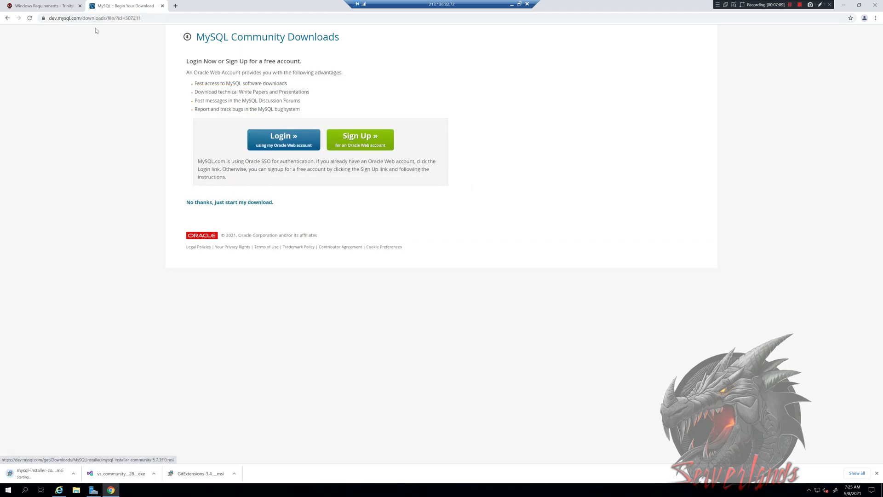
Find the HeidiSQL entry on the Windows Requirements page and open its link in a new tab.
{"action": "left_click", "coordinate": [50, 6]}
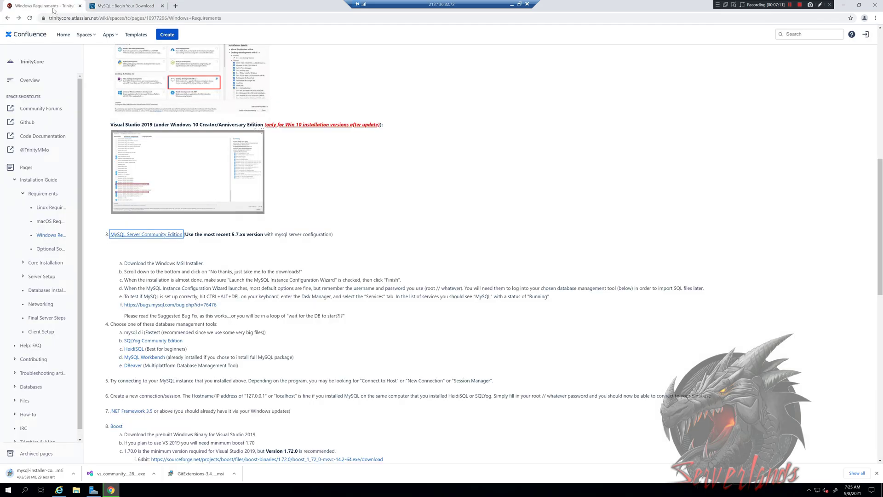
{"action": "scroll", "coordinate": [171, 256], "scroll_direction": "up", "scroll_amount": 2}
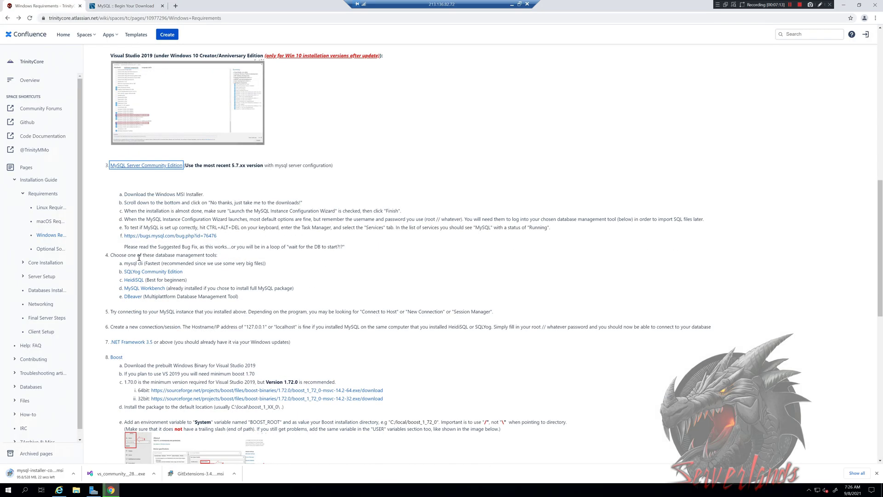
{"action": "scroll", "coordinate": [139, 258], "scroll_direction": "down", "scroll_amount": 1}
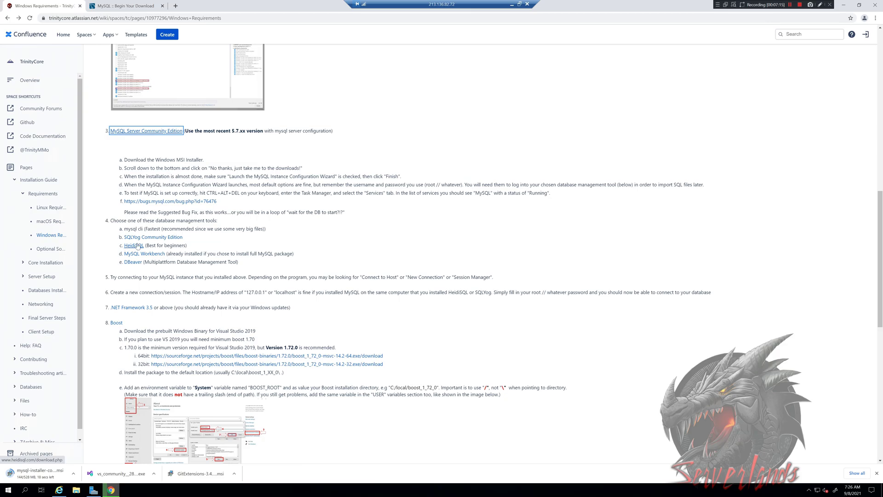
{"action": "left_click_drag", "start_coordinate": [145, 246], "coordinate": [117, 247]}
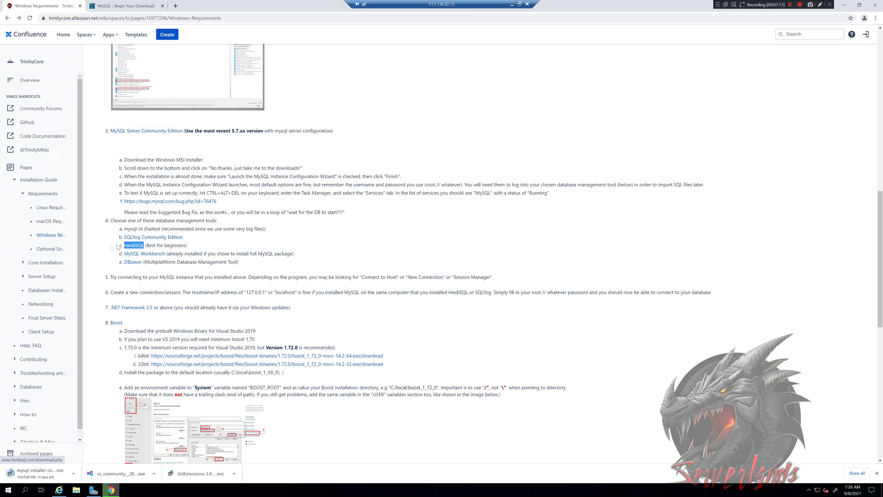
{"action": "left_click_drag", "start_coordinate": [188, 247], "coordinate": [146, 247]}
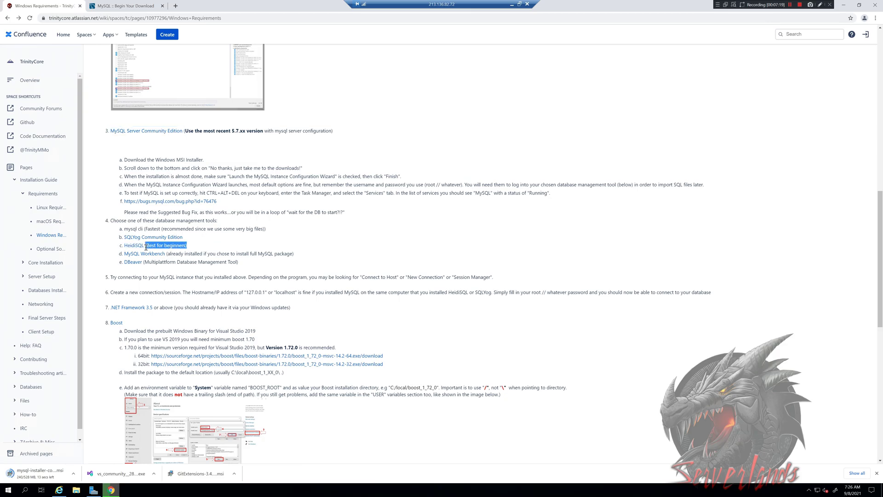
{"action": "left_click", "coordinate": [134, 246], "text": "ctrl"}
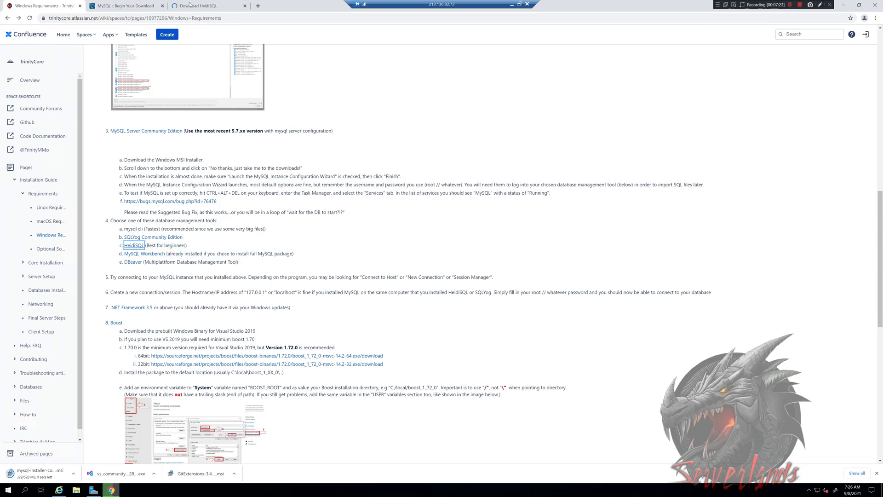
View the HeidiSQL 11.3 download page, then bring Server Manager's Local Server view forward.
{"action": "left_click", "coordinate": [190, 5]}
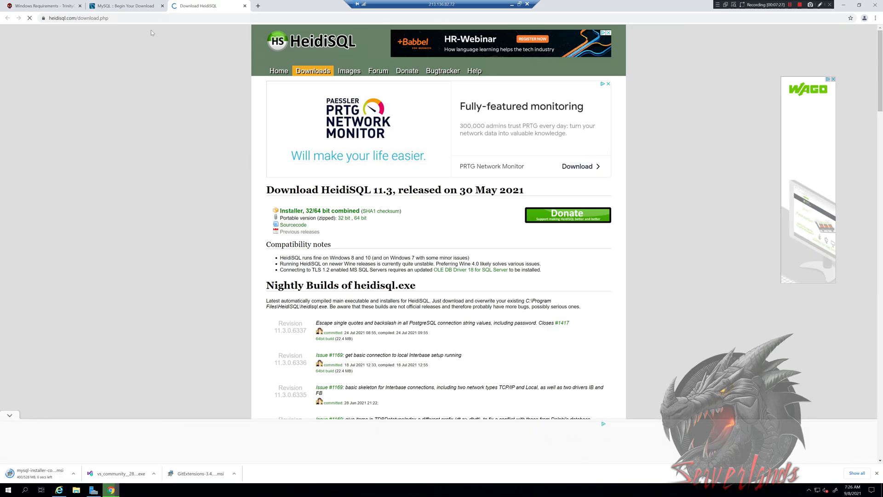
{"action": "left_click", "coordinate": [48, 6]}
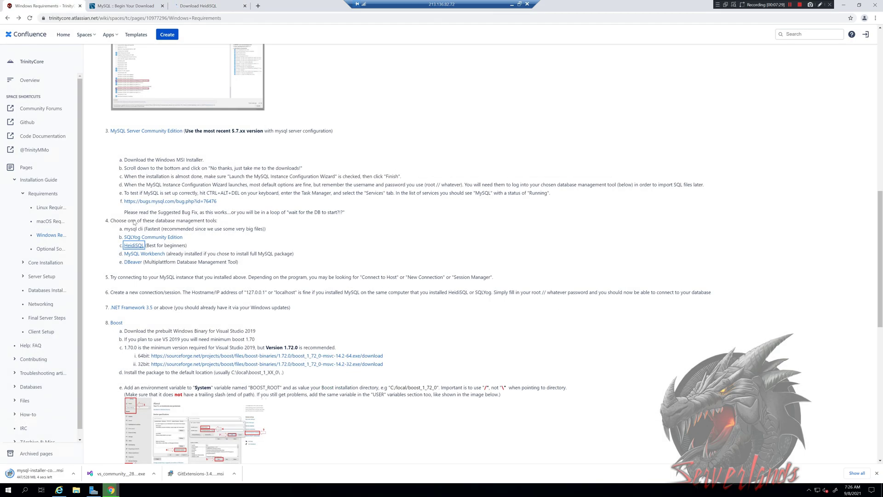
{"action": "scroll", "coordinate": [134, 223], "scroll_direction": "down", "scroll_amount": 2}
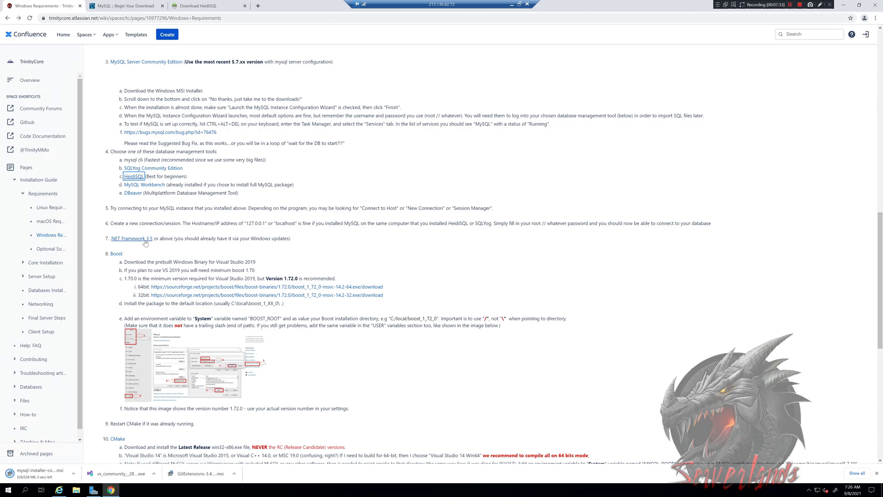
{"action": "left_click", "coordinate": [94, 491]}
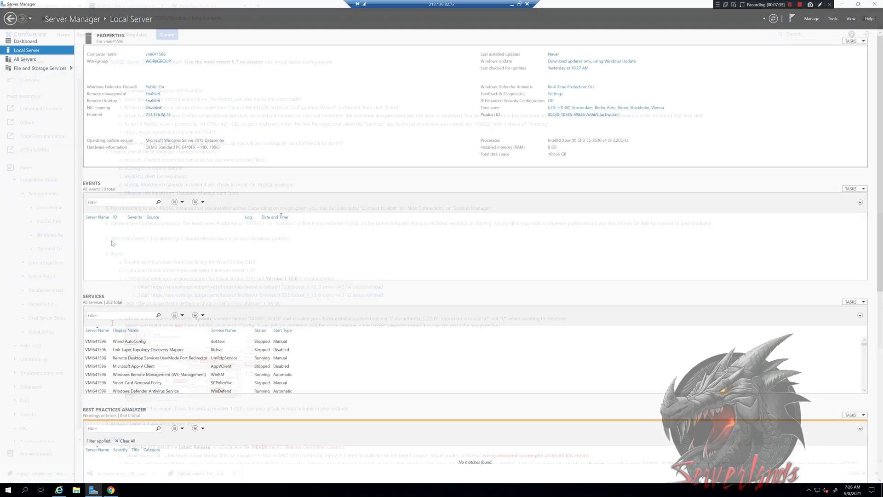
Start the Add Roles and Features Wizard with role-based installation from the Server Manager dashboard.
{"action": "left_click", "coordinate": [41, 68]}
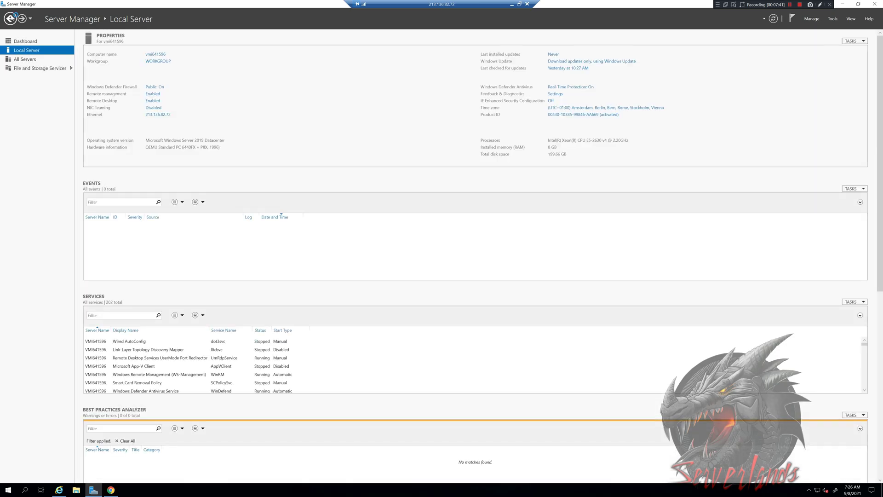
{"action": "left_click", "coordinate": [11, 18]}
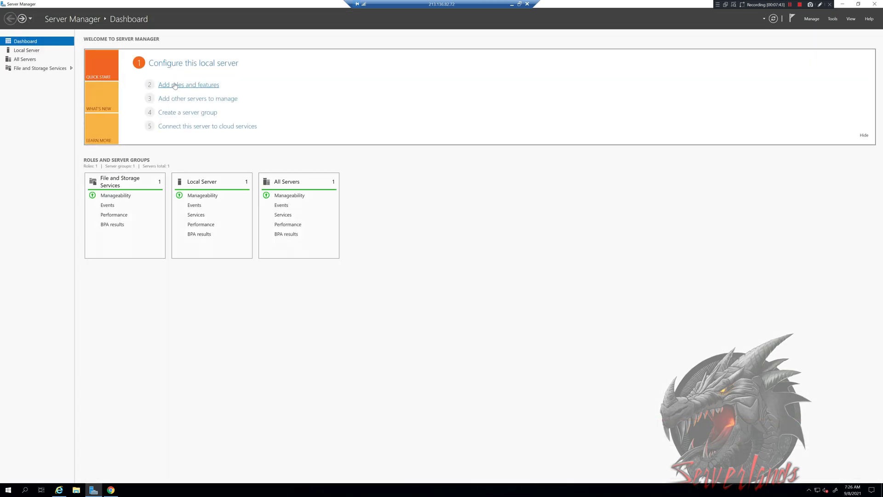
{"action": "left_click", "coordinate": [175, 85]}
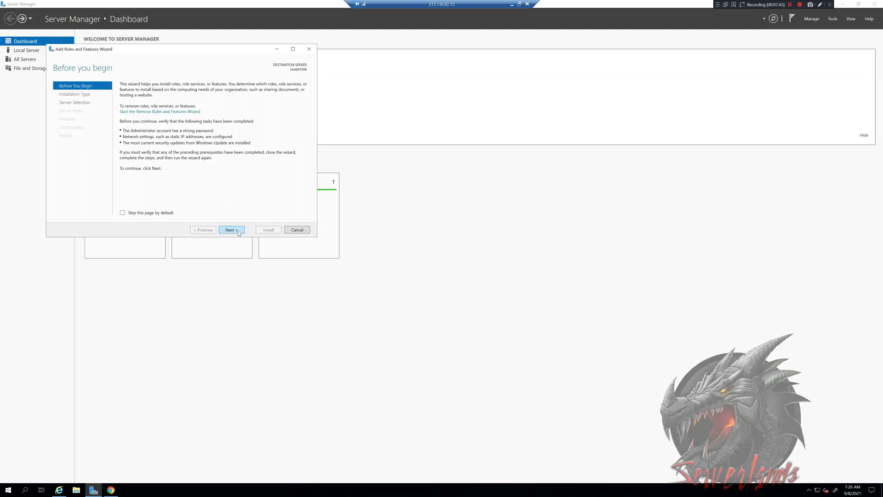
{"action": "left_click", "coordinate": [231, 229]}
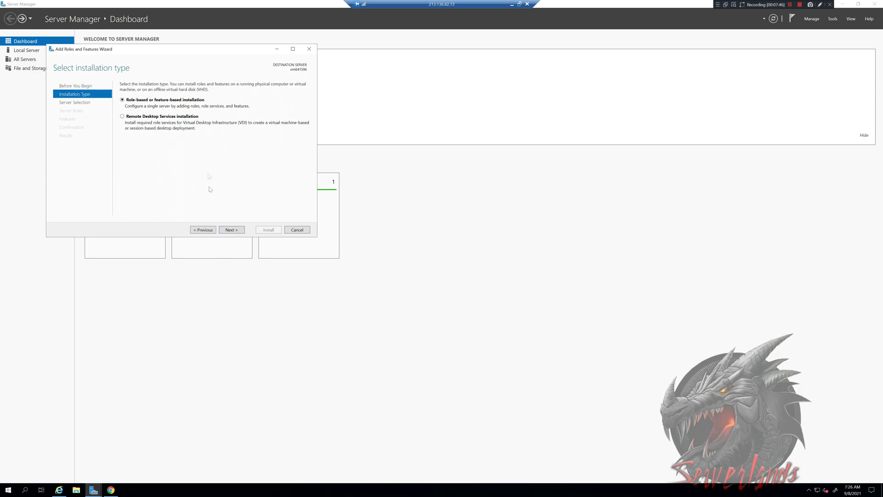
{"action": "left_click", "coordinate": [236, 230]}
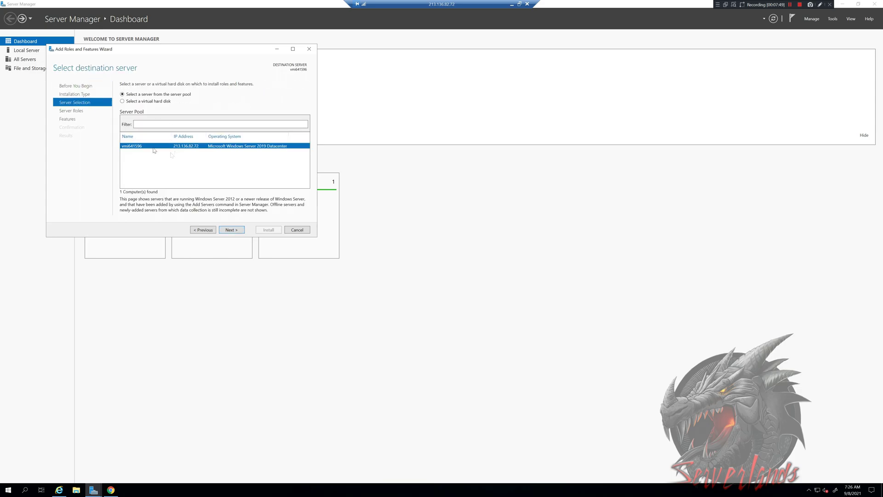
Go to Features, expand .NET Framework 4.7 Features, then switch back to Chrome.
{"action": "left_click", "coordinate": [80, 111]}
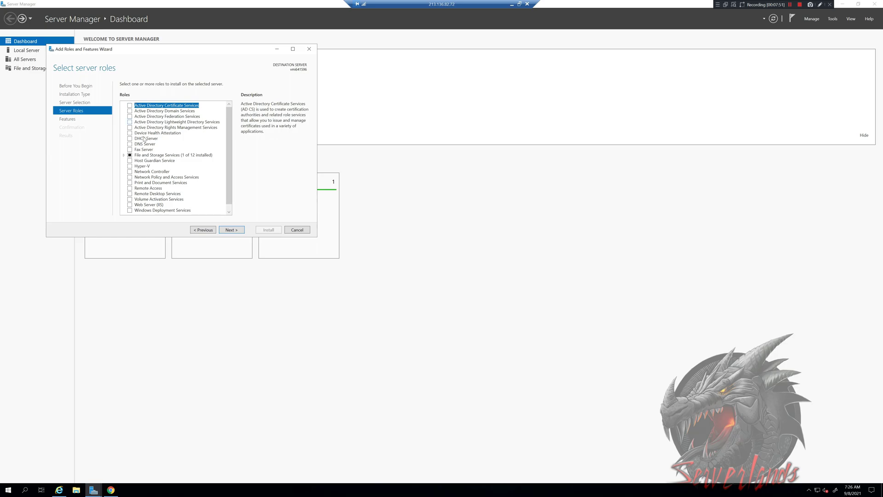
{"action": "scroll", "coordinate": [147, 145], "scroll_direction": "down", "scroll_amount": 1}
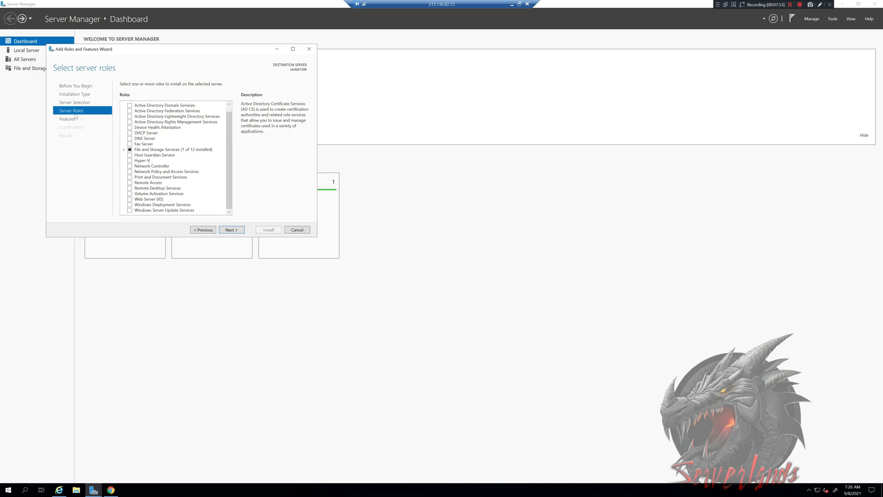
{"action": "left_click", "coordinate": [94, 120]}
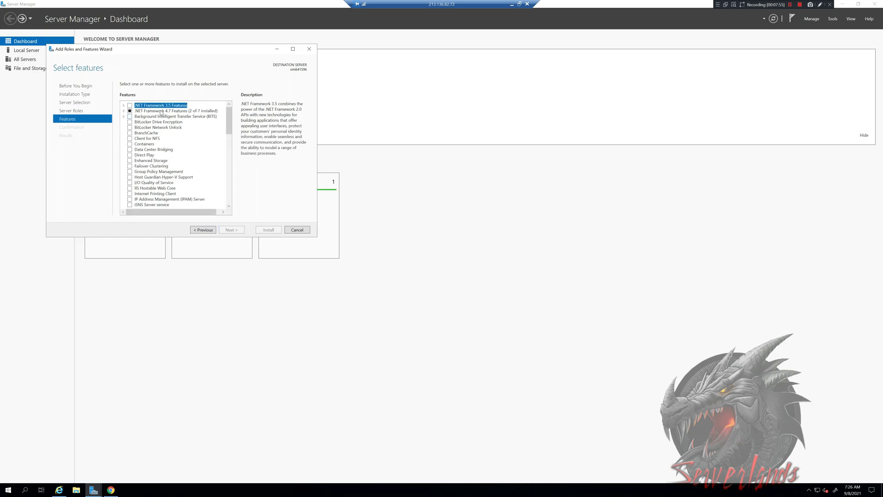
{"action": "double_click", "coordinate": [161, 112]}
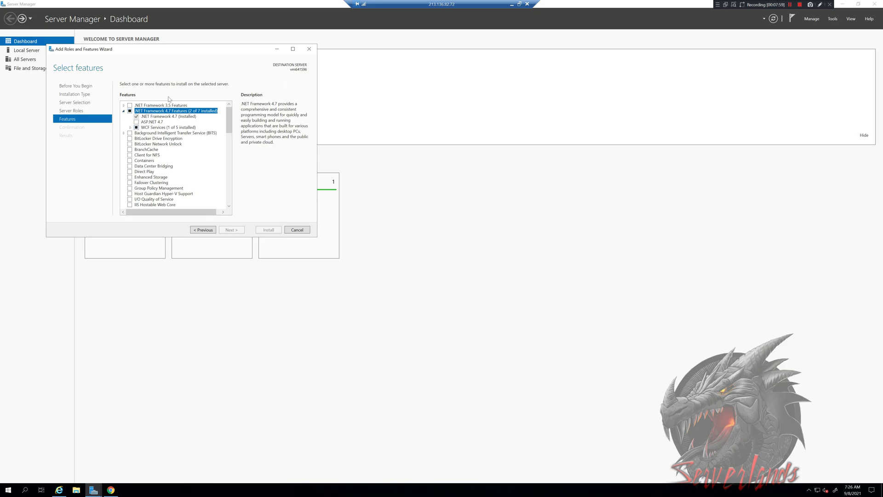
{"action": "key", "text": "s"}
{"action": "key", "text": "y"}
{"action": "key", "text": "alt+Tab"}
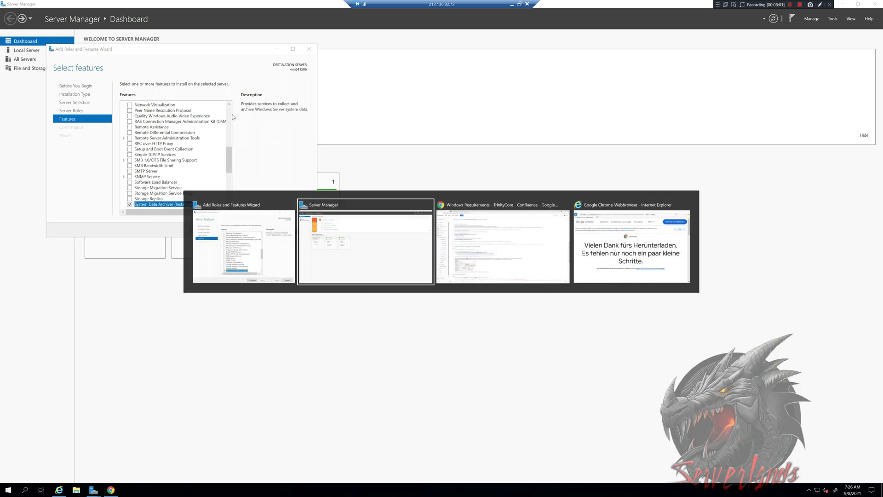
{"action": "key", "text": "alt+Tab"}
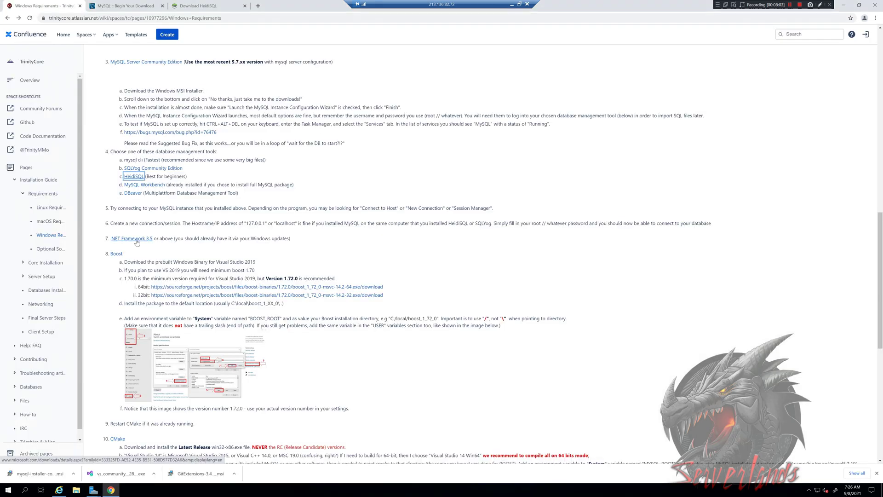
Open the 64bit Boost link in a new tab to start the SourceForge download.
{"action": "scroll", "coordinate": [142, 244], "scroll_direction": "down", "scroll_amount": 2}
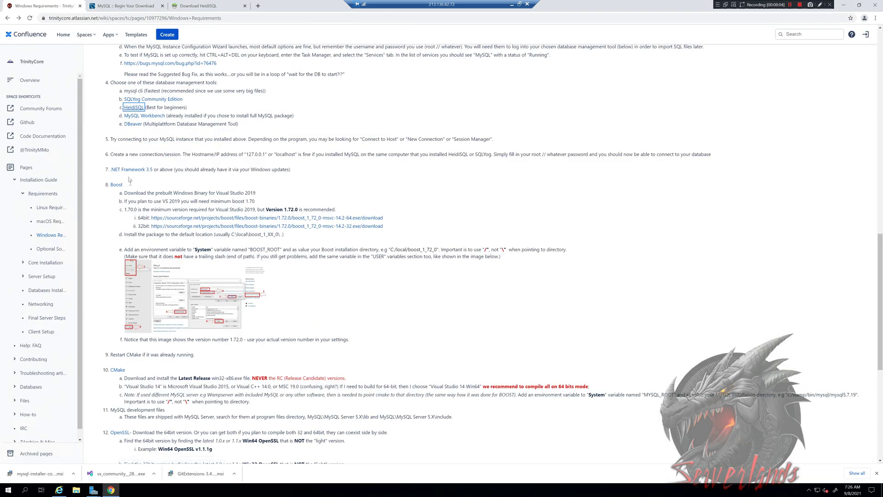
{"action": "left_click", "coordinate": [354, 191]}
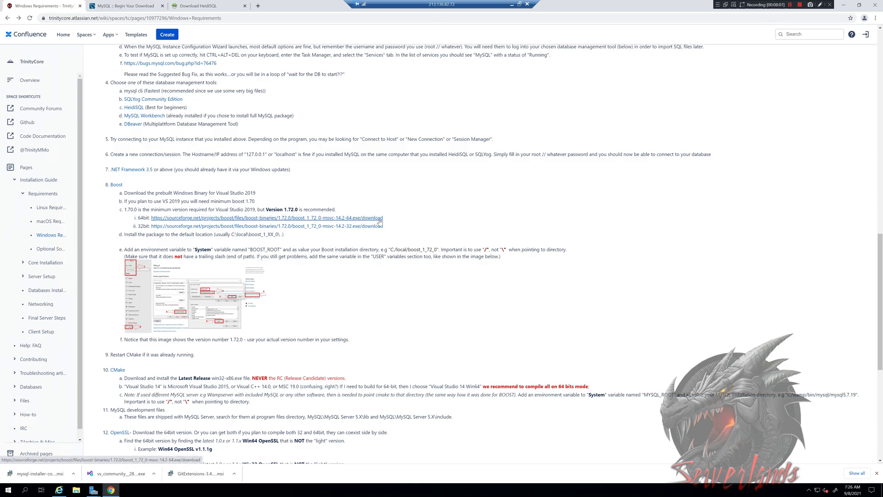
{"action": "left_click_drag", "start_coordinate": [383, 219], "coordinate": [345, 220]}
{"action": "left_click", "coordinate": [352, 218], "text": "ctrl"}
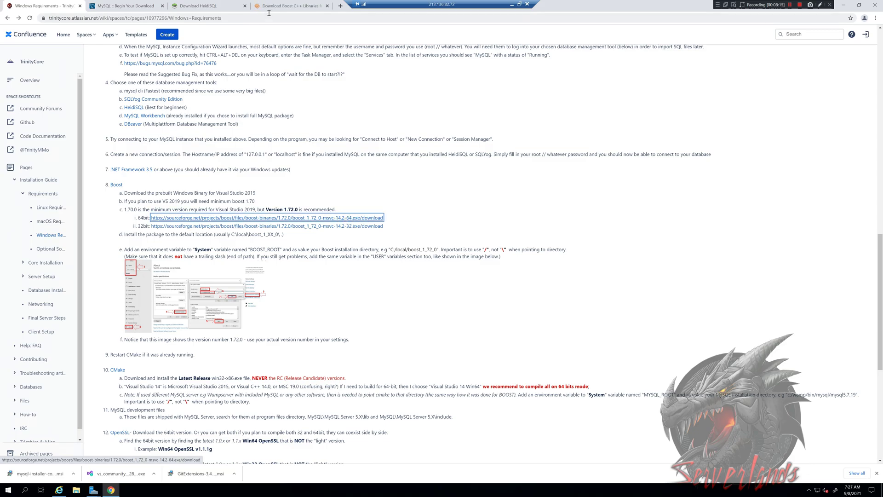
{"action": "left_click", "coordinate": [283, 6]}
Confirm boost_1_72_0-msvc-14.2-64.exe is downloading, then return to Windows Requirements and scroll down.
{"action": "left_click", "coordinate": [201, 5]}
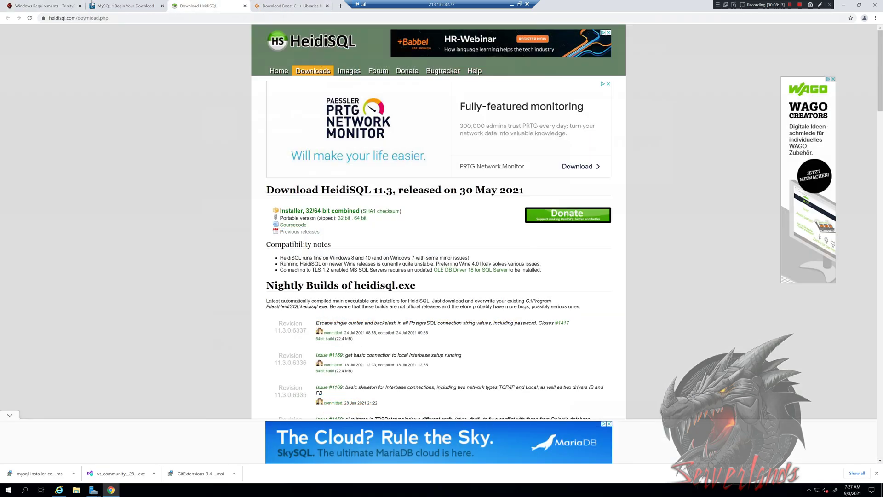
{"action": "left_click", "coordinate": [36, 5]}
{"action": "double_click", "coordinate": [143, 218]}
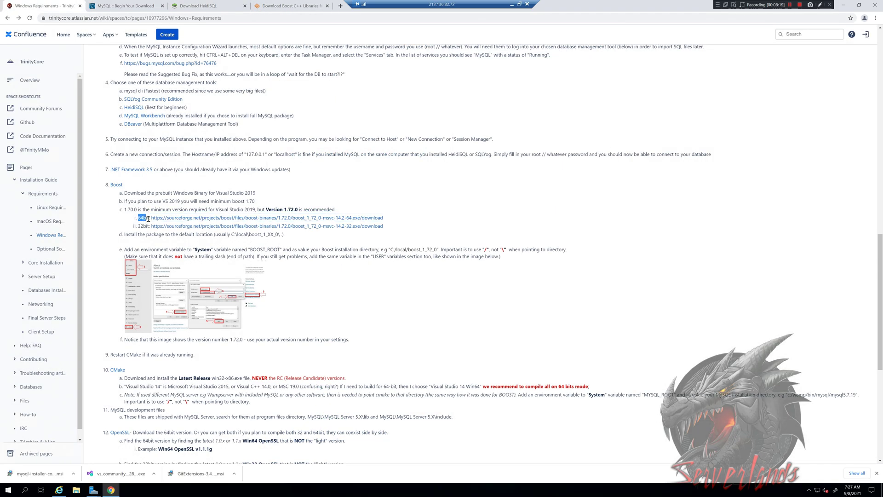
{"action": "left_click", "coordinate": [142, 218]}
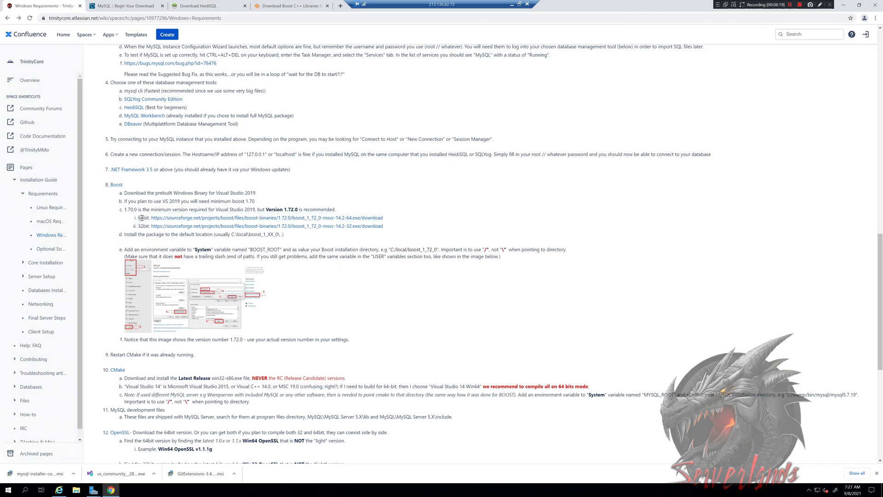
{"action": "left_click", "coordinate": [284, 5]}
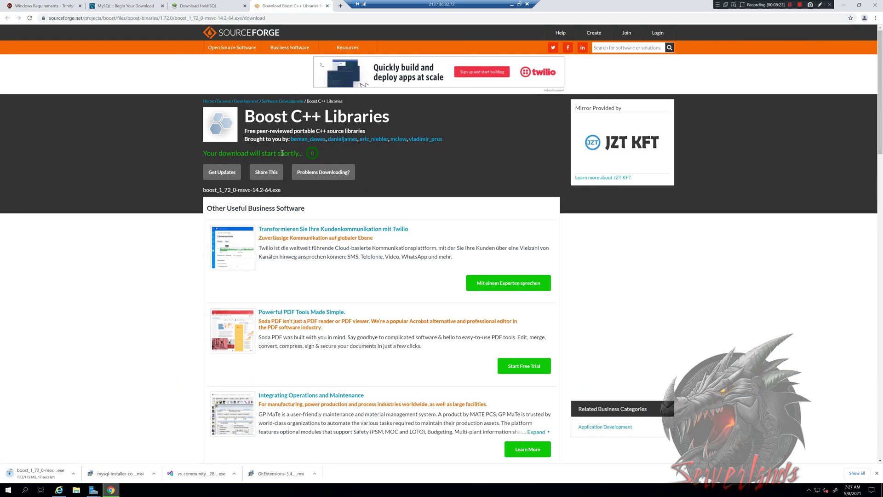
{"action": "left_click", "coordinate": [64, 5]}
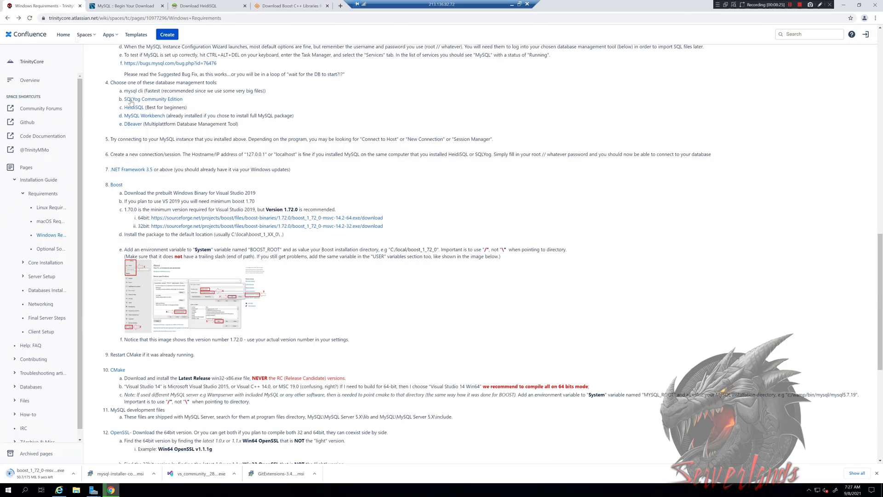
{"action": "scroll", "coordinate": [226, 197], "scroll_direction": "down", "scroll_amount": 2}
{"action": "scroll", "coordinate": [154, 251], "scroll_direction": "down", "scroll_amount": 1}
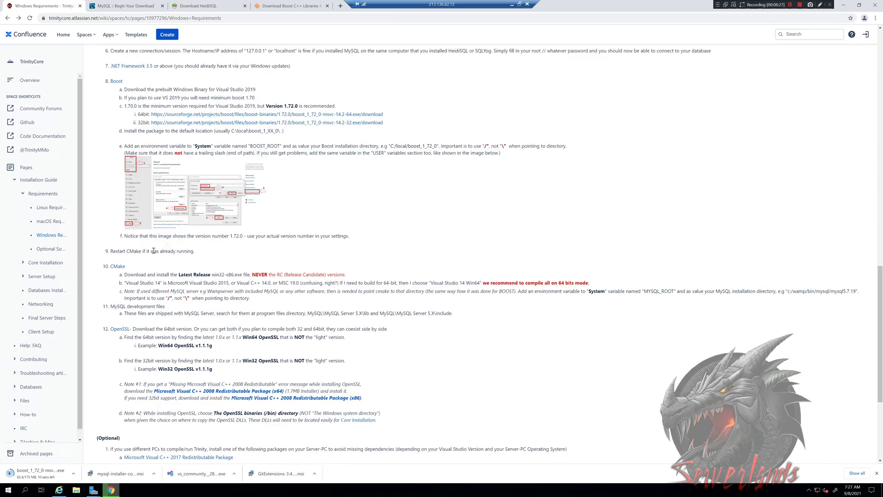
Open the CMake download page (Latest Release 3.21.2) and close the Boost and HeidiSQL download tabs.
{"action": "left_click", "coordinate": [118, 267], "text": "ctrl"}
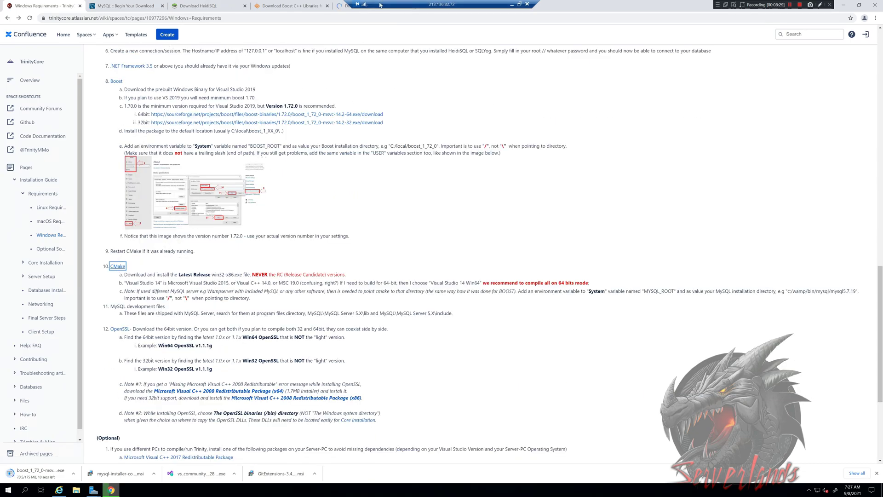
{"action": "left_click", "coordinate": [360, 7]}
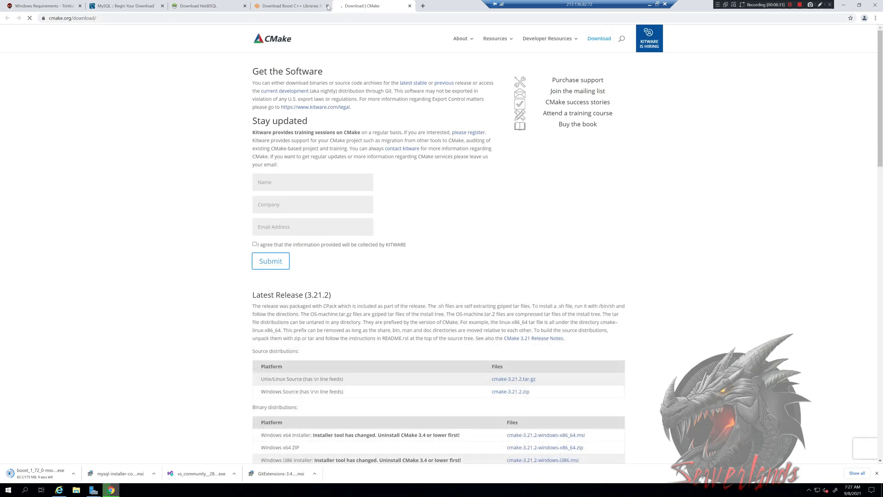
{"action": "left_click", "coordinate": [327, 6]}
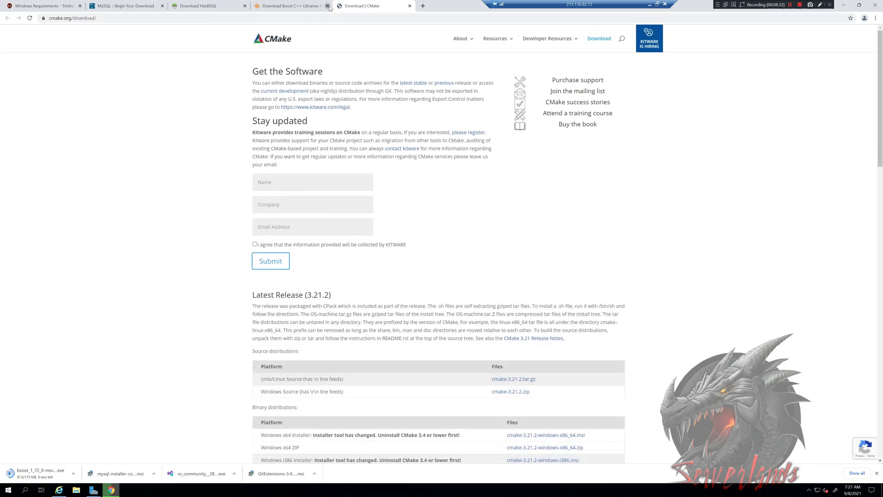
{"action": "left_click", "coordinate": [245, 7]}
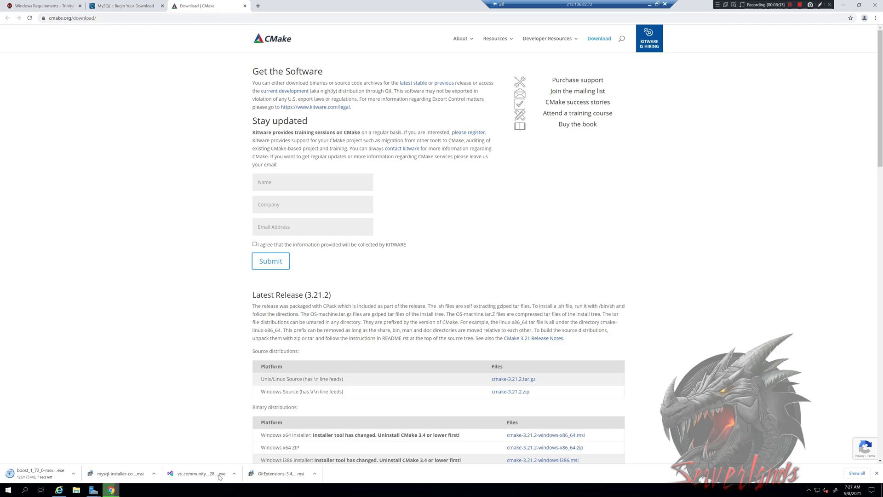
Review the MySQL download page, then open and close the MySQL Workbench page from the guide.
{"action": "left_click", "coordinate": [42, 5]}
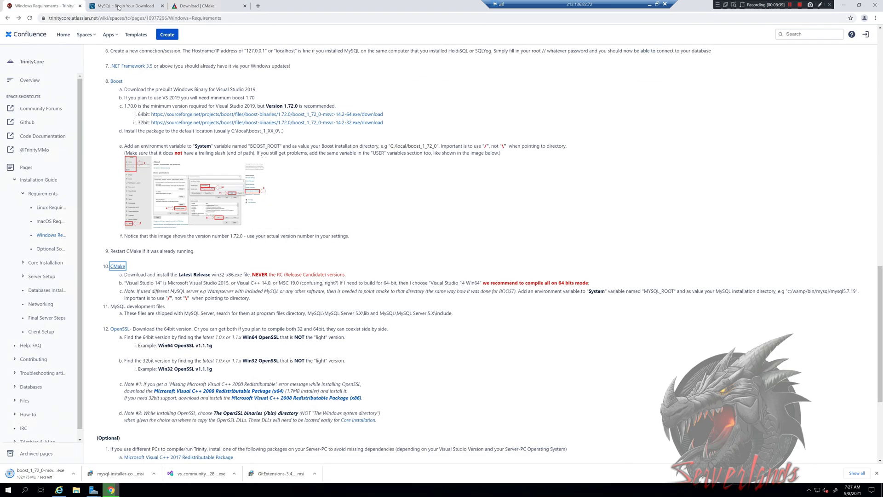
{"action": "left_click", "coordinate": [124, 5]}
{"action": "left_click", "coordinate": [41, 6]}
{"action": "scroll", "coordinate": [140, 99], "scroll_direction": "up", "scroll_amount": 2}
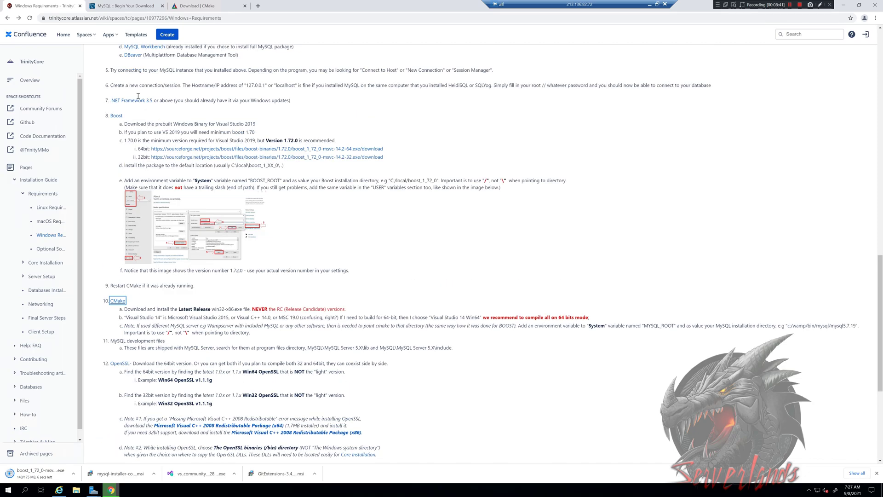
{"action": "middle_click", "coordinate": [144, 91]}
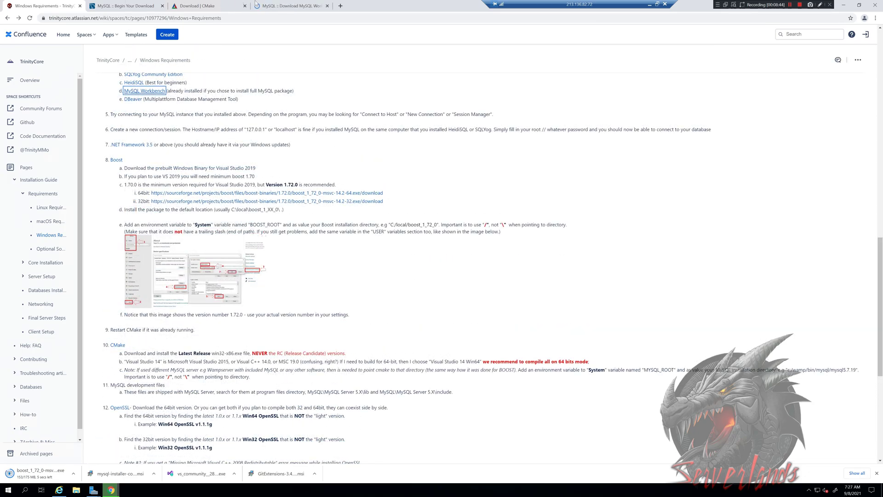
{"action": "left_click", "coordinate": [327, 6]}
Download the HeidiSQL 11.3 'Installer, 32/64 bit combined' from its download page.
{"action": "middle_click", "coordinate": [134, 82]}
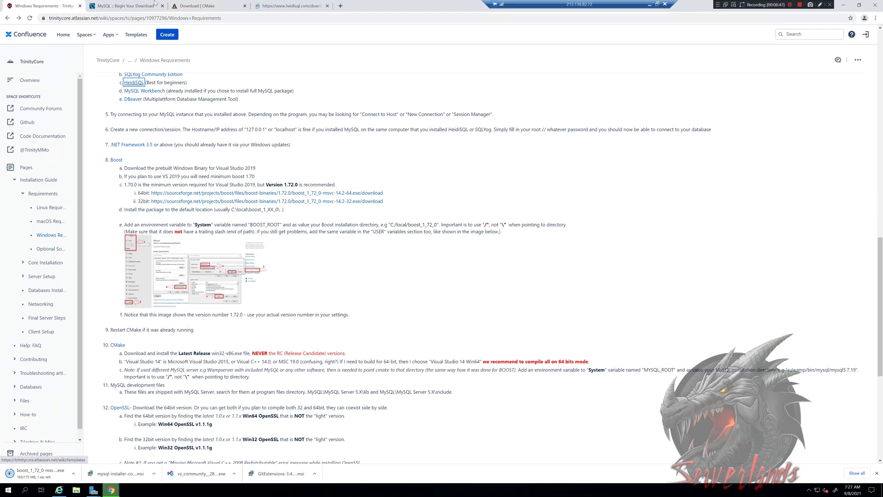
{"action": "left_click", "coordinate": [299, 6]}
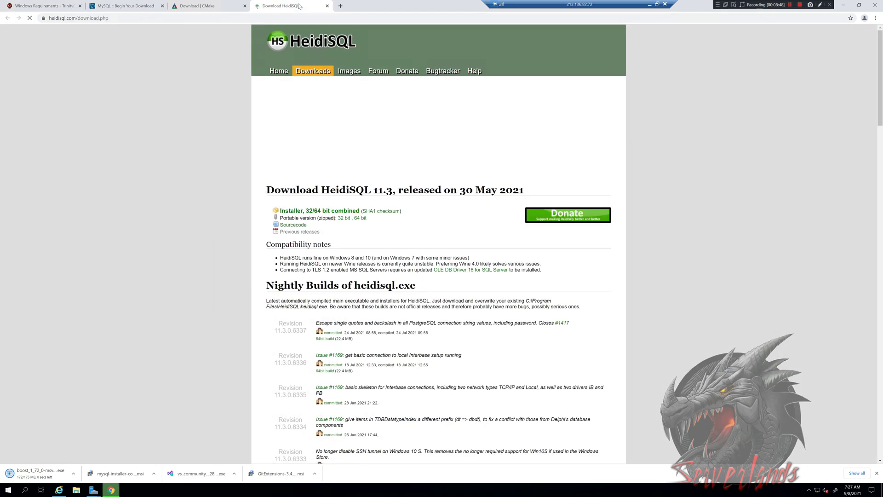
{"action": "left_click", "coordinate": [342, 211]}
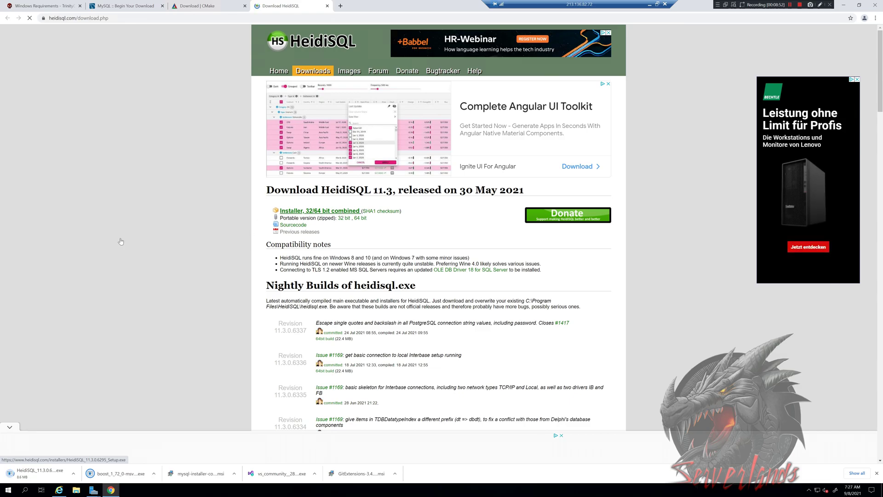
Close the HeidiSQL, CMake and MySQL tabs, then open cmake.org/download from the guide's step 10.
{"action": "key", "text": "ctrl+w"}
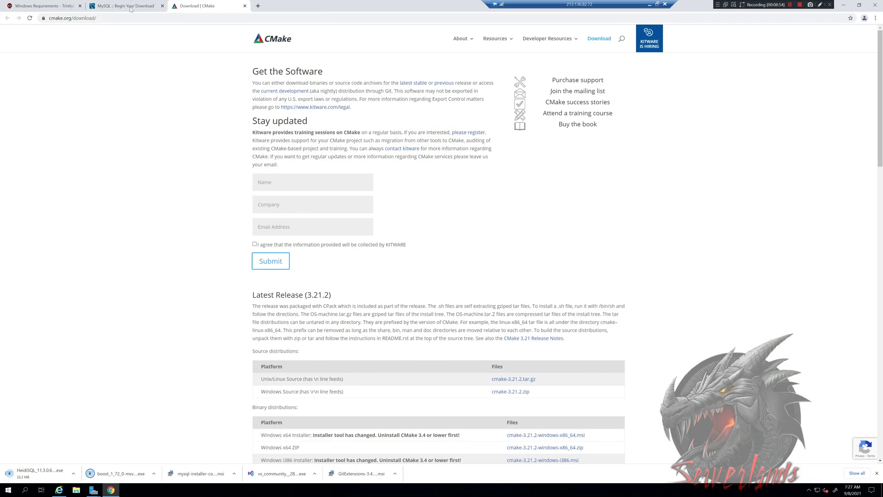
{"action": "key", "text": "ctrl+w"}
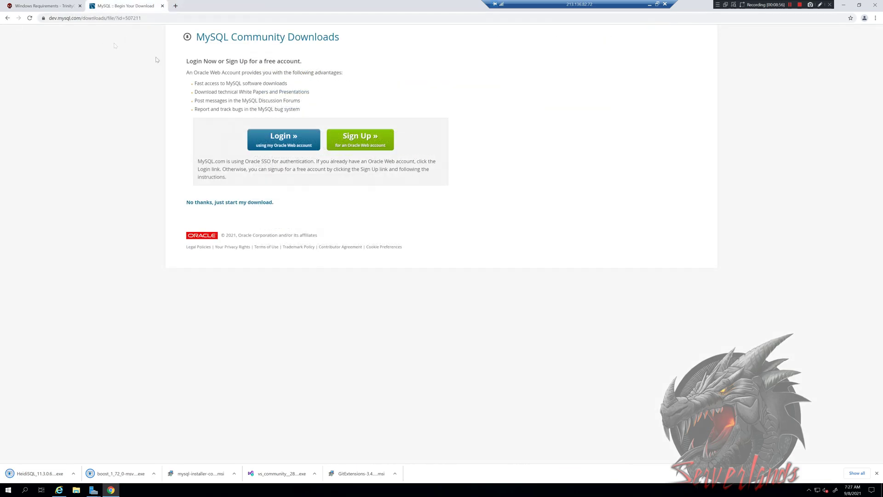
{"action": "key", "text": "ctrl+w"}
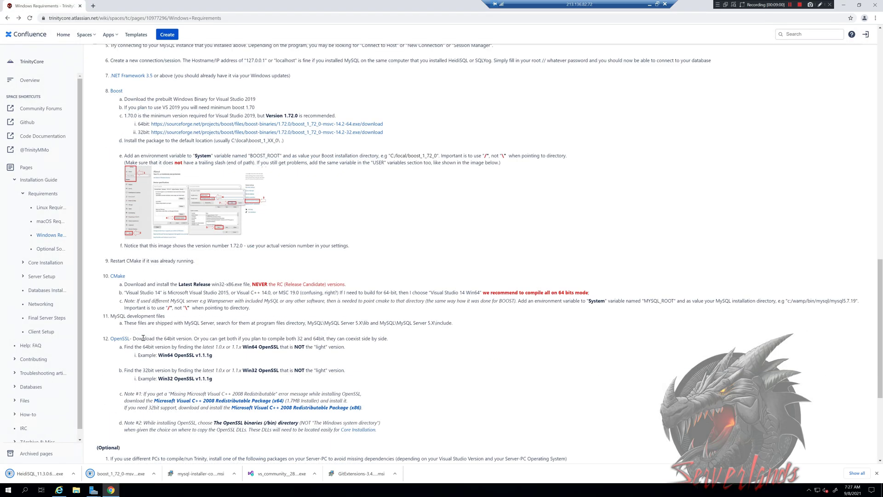
{"action": "scroll", "coordinate": [143, 338], "scroll_direction": "down", "scroll_amount": 1}
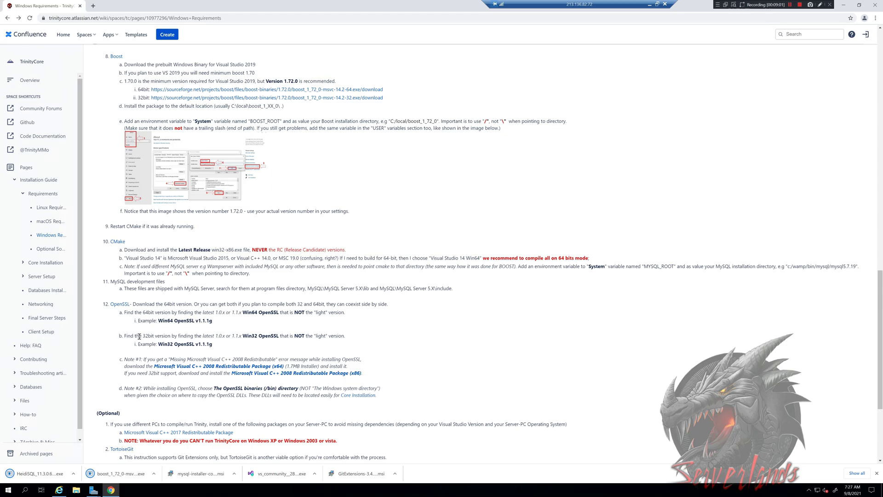
{"action": "left_click", "coordinate": [120, 243]}
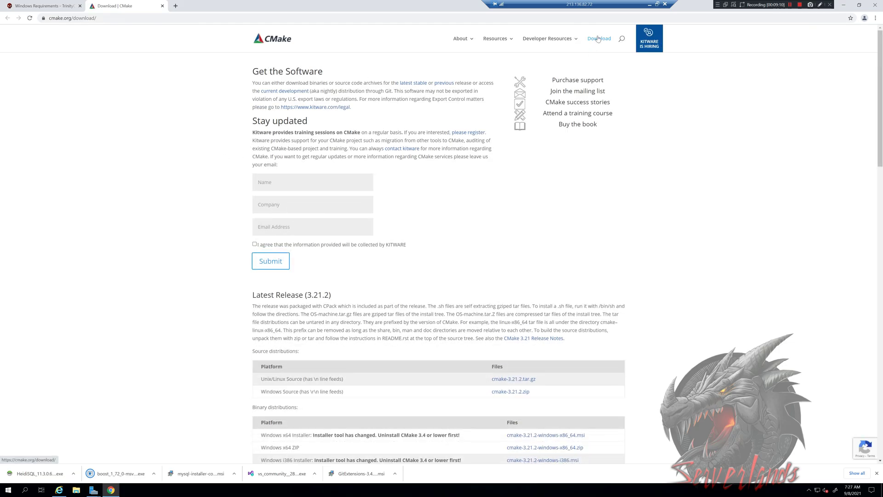
{"action": "scroll", "coordinate": [321, 304], "scroll_direction": "down", "scroll_amount": 2}
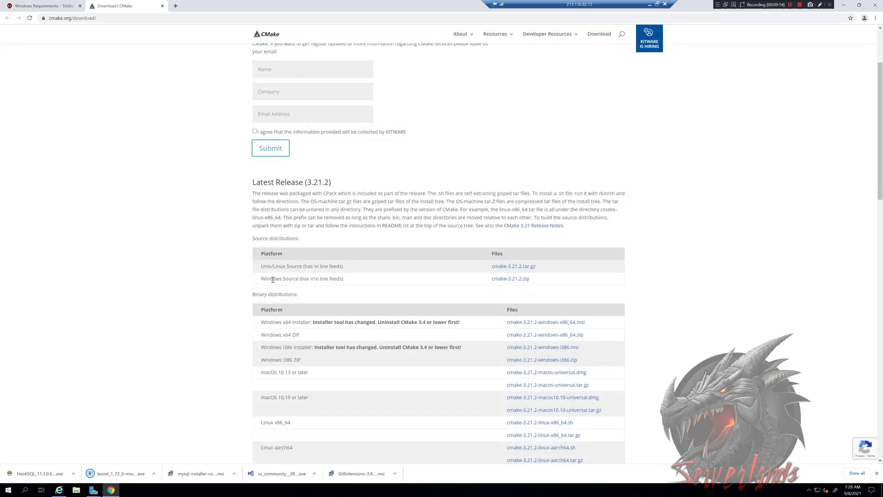
{"action": "scroll", "coordinate": [272, 279], "scroll_direction": "up", "scroll_amount": 2}
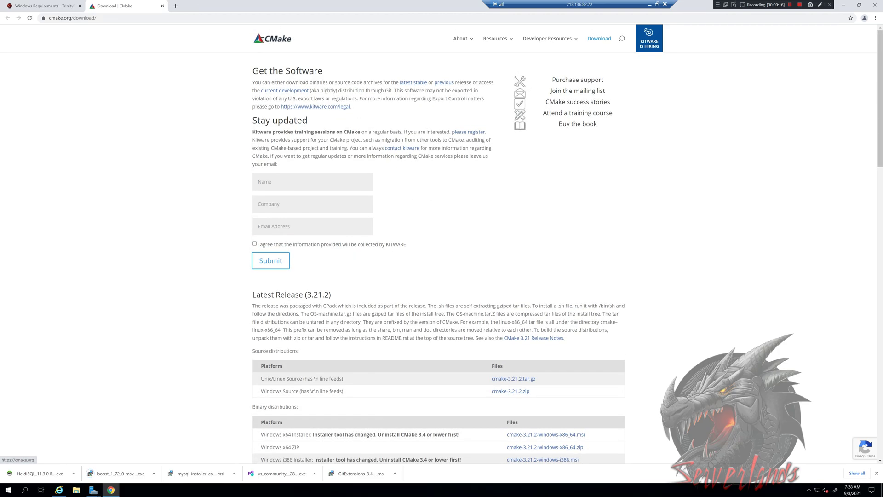
{"action": "scroll", "coordinate": [220, 239], "scroll_direction": "down", "scroll_amount": 3}
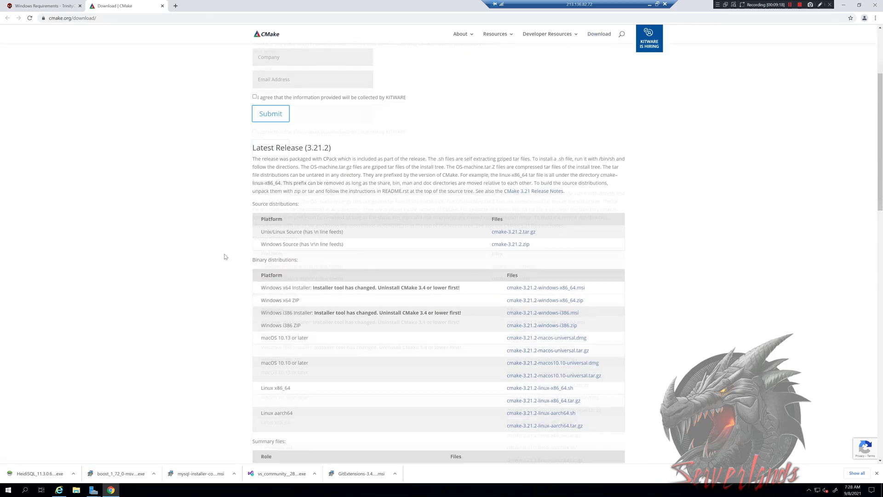
{"action": "scroll", "coordinate": [211, 267], "scroll_direction": "down", "scroll_amount": 4}
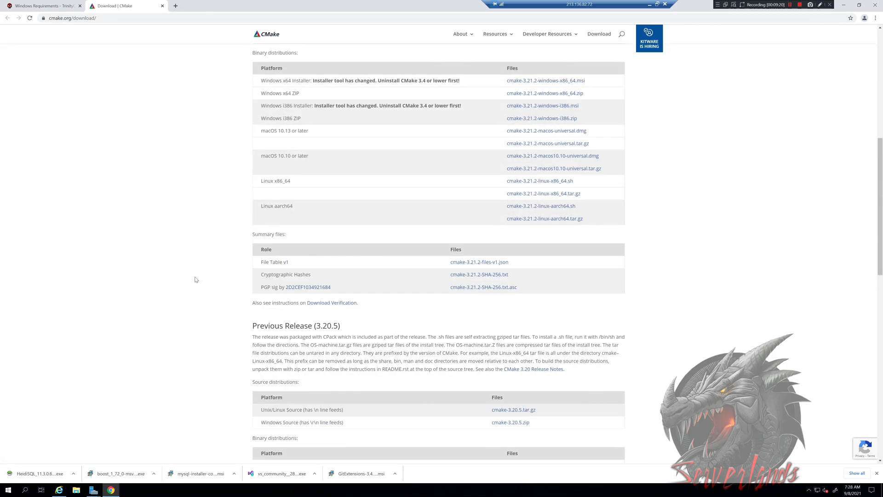
{"action": "scroll", "coordinate": [220, 287], "scroll_direction": "down", "scroll_amount": 2}
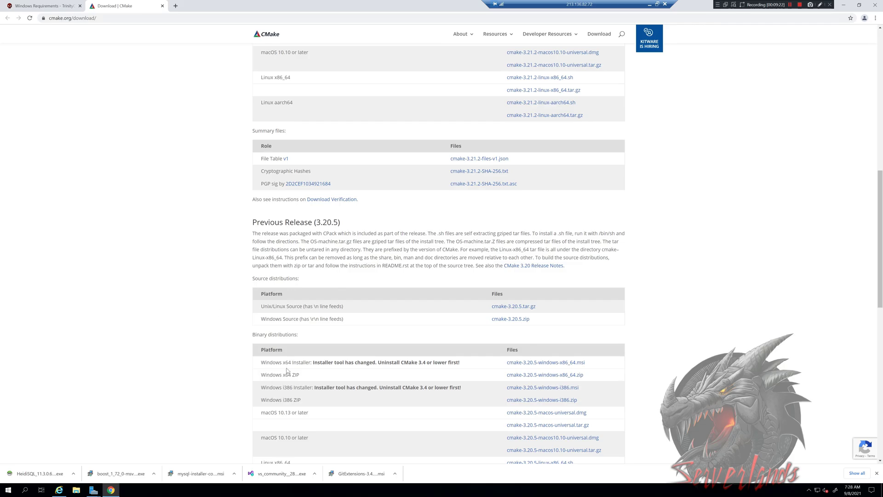
{"action": "scroll", "coordinate": [219, 295], "scroll_direction": "down", "scroll_amount": 2}
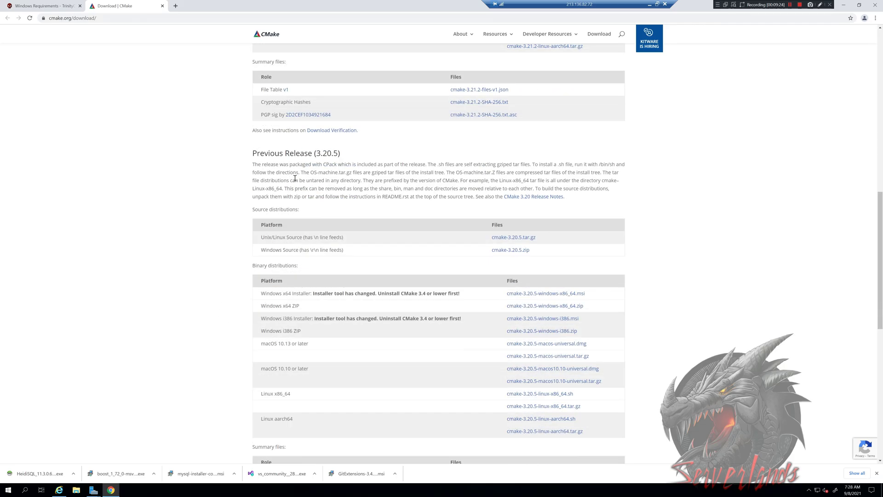
{"action": "scroll", "coordinate": [236, 144], "scroll_direction": "up", "scroll_amount": 3}
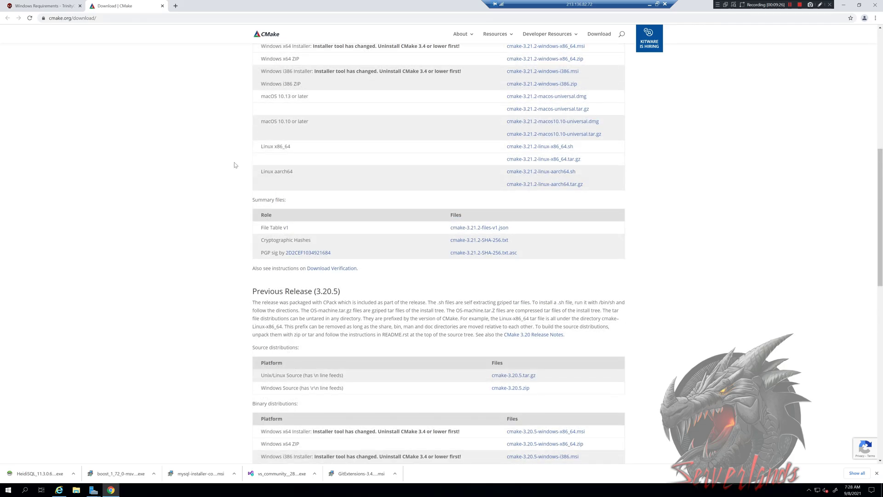
{"action": "scroll", "coordinate": [243, 184], "scroll_direction": "down", "scroll_amount": 5}
{"action": "scroll", "coordinate": [258, 209], "scroll_direction": "down", "scroll_amount": 5}
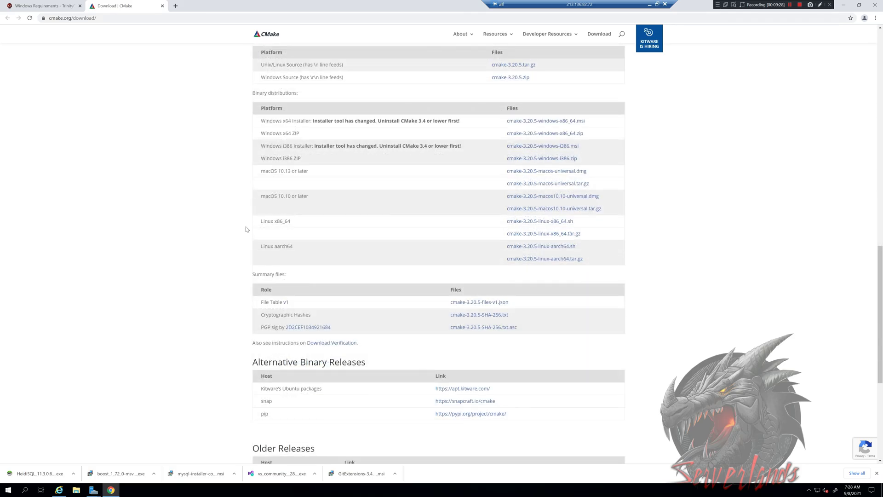
{"action": "scroll", "coordinate": [316, 212], "scroll_direction": "up", "scroll_amount": 9}
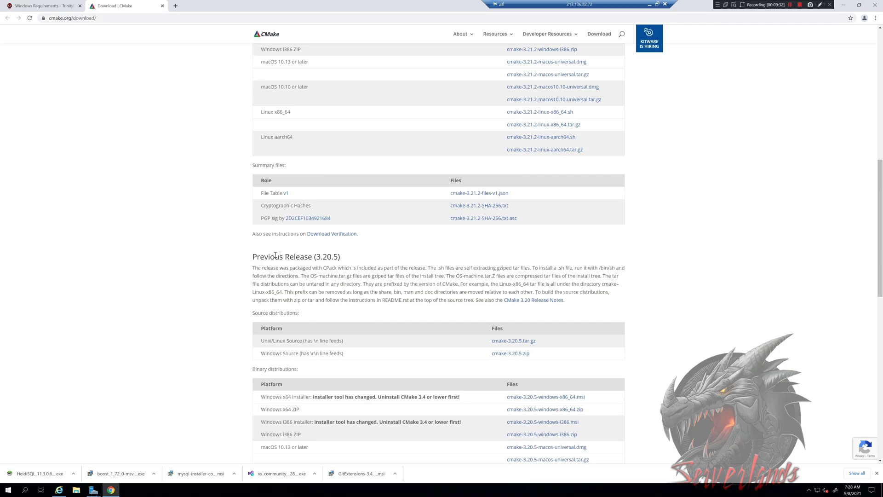
{"action": "scroll", "coordinate": [266, 257], "scroll_direction": "up", "scroll_amount": 7}
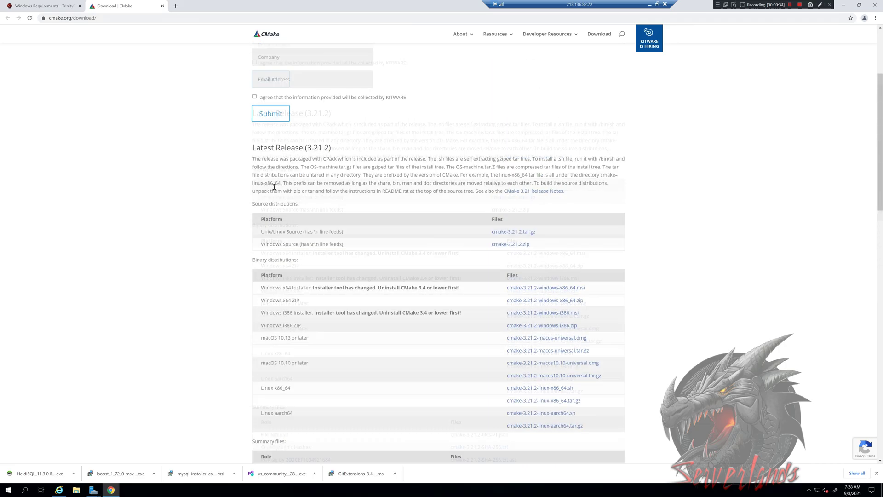
{"action": "scroll", "coordinate": [274, 189], "scroll_direction": "down", "scroll_amount": 1}
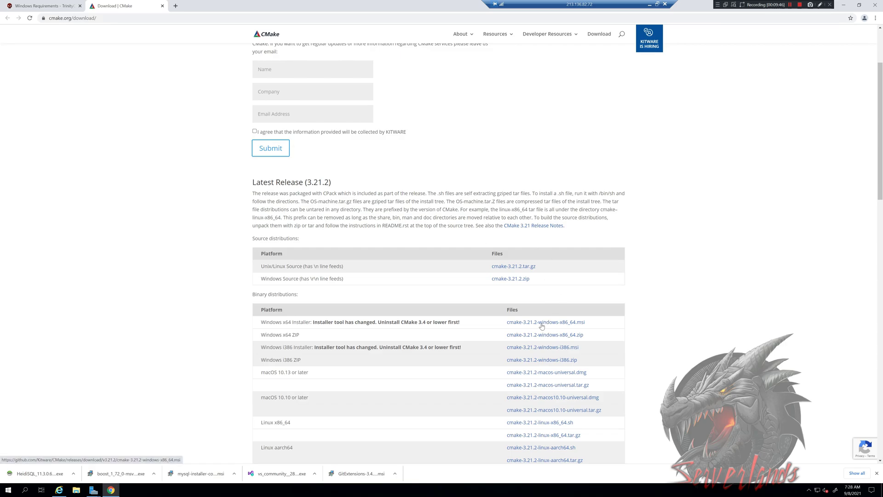
Download the cmake-3.21.2-windows-x86_64.msi installer.
{"action": "left_click", "coordinate": [541, 326]}
{"action": "left_click_drag", "start_coordinate": [586, 323], "coordinate": [564, 324]}
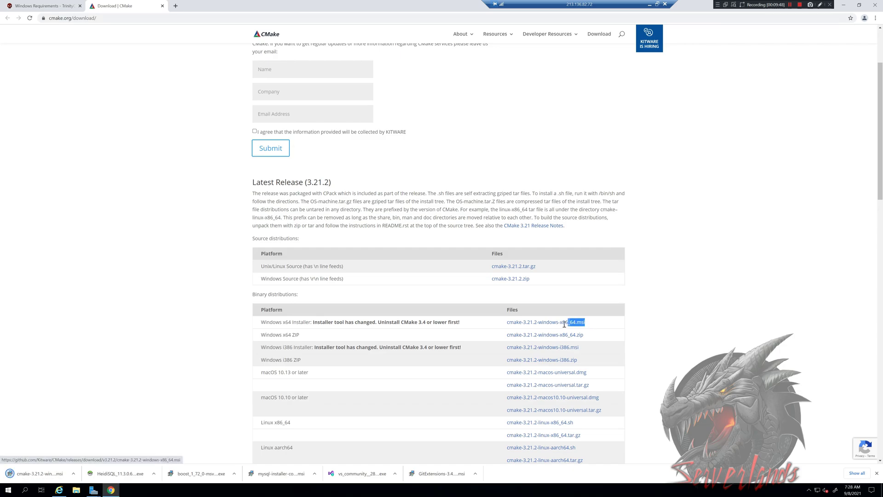
{"action": "left_click", "coordinate": [601, 325]}
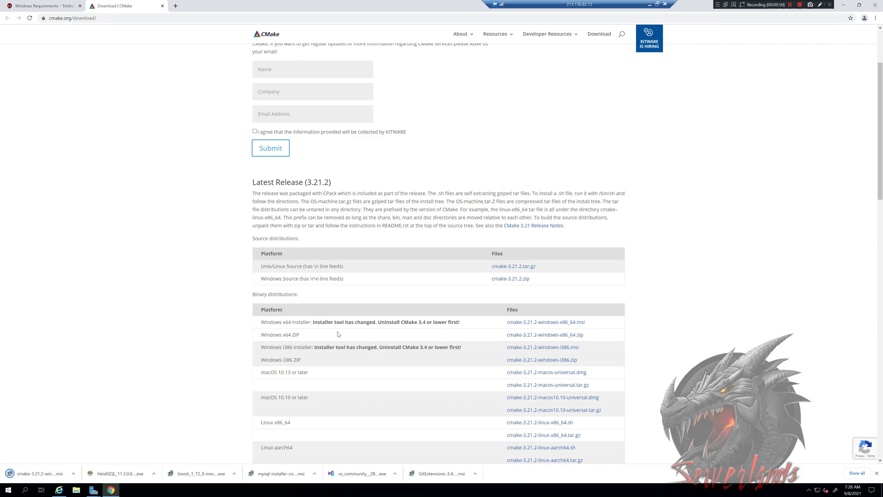
Open the Win32/Win64 OpenSSL installer page linked from the TrinityCore requirements guide.
{"action": "left_click", "coordinate": [15, 6]}
{"action": "scroll", "coordinate": [175, 275], "scroll_direction": "down", "scroll_amount": 1}
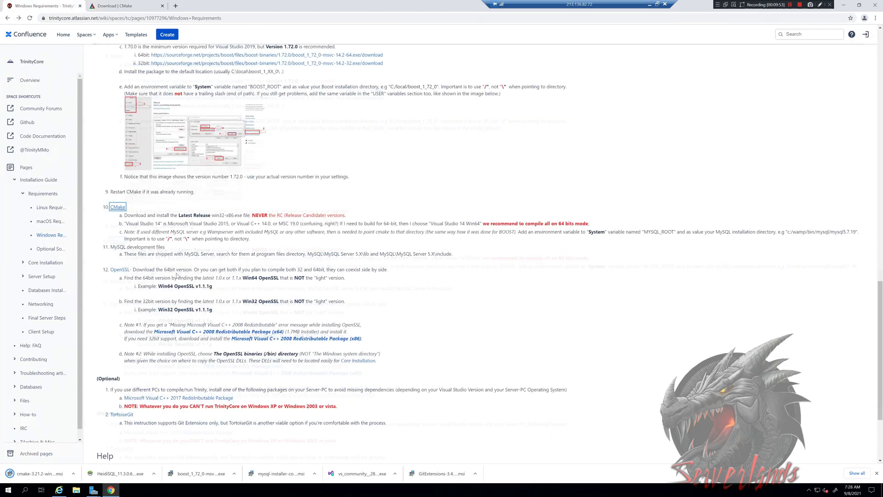
{"action": "middle_click", "coordinate": [125, 270]}
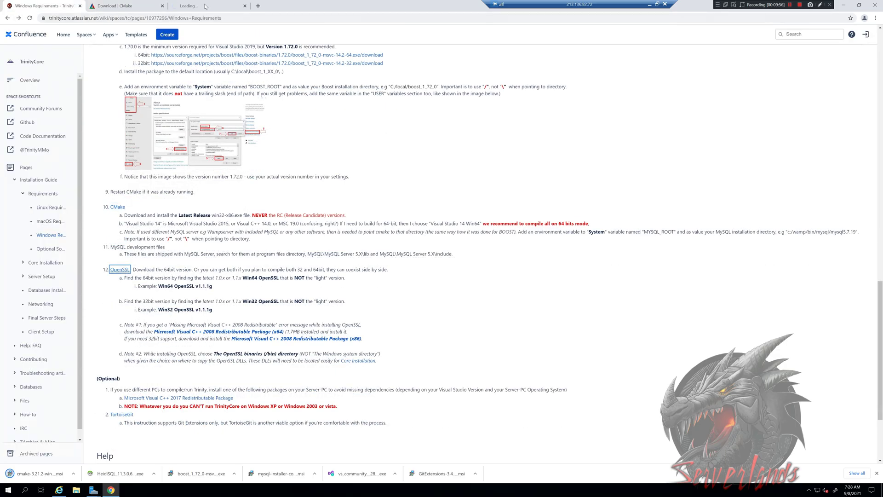
{"action": "scroll", "coordinate": [201, 286], "scroll_direction": "down", "scroll_amount": 2}
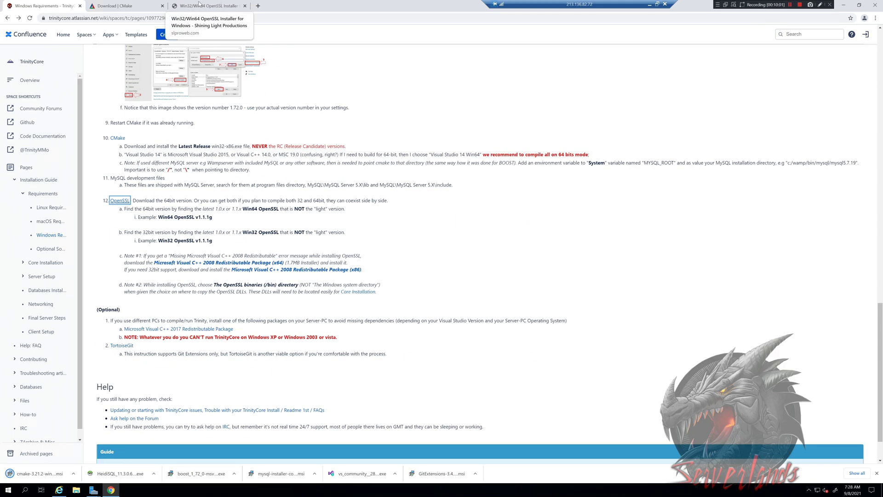
{"action": "left_click", "coordinate": [199, 4]}
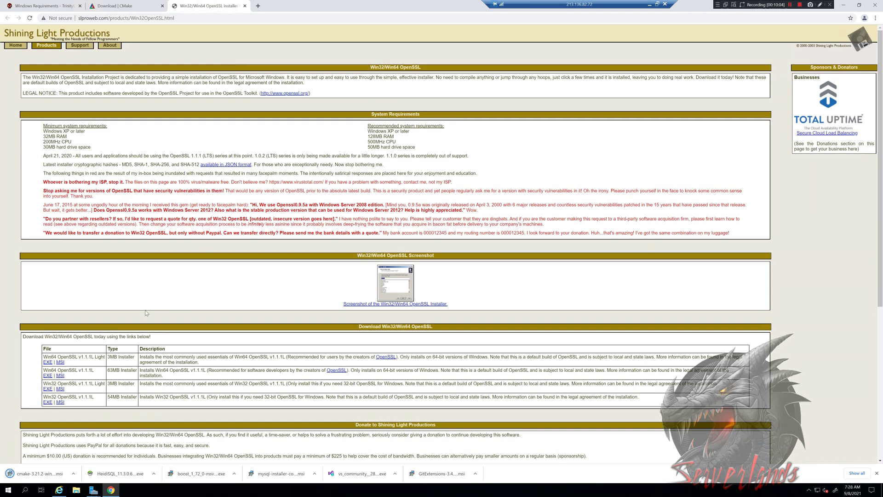
Locate the full 63MB Win64 OpenSSL installer row on the Shining Light download page.
{"action": "scroll", "coordinate": [136, 305], "scroll_direction": "down", "scroll_amount": 3}
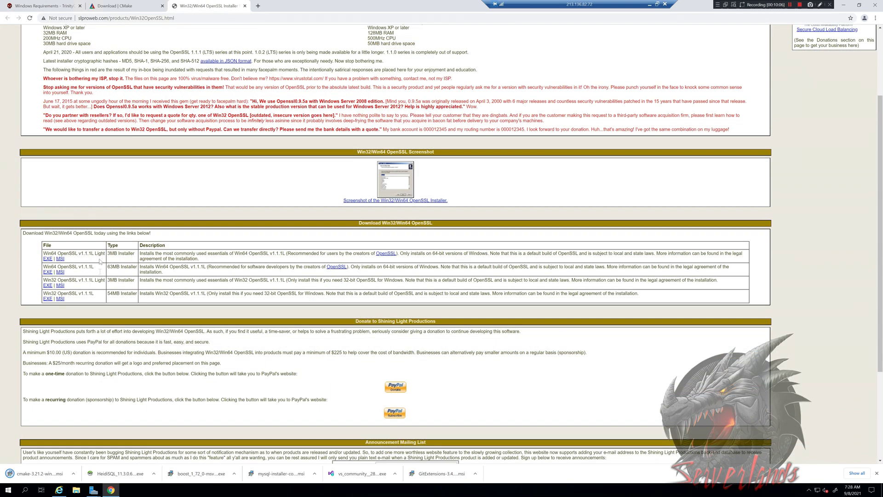
{"action": "left_click_drag", "start_coordinate": [95, 253], "coordinate": [106, 257]}
{"action": "scroll", "coordinate": [216, 257], "scroll_direction": "down", "scroll_amount": 2}
{"action": "scroll", "coordinate": [151, 194], "scroll_direction": "down", "scroll_amount": 2}
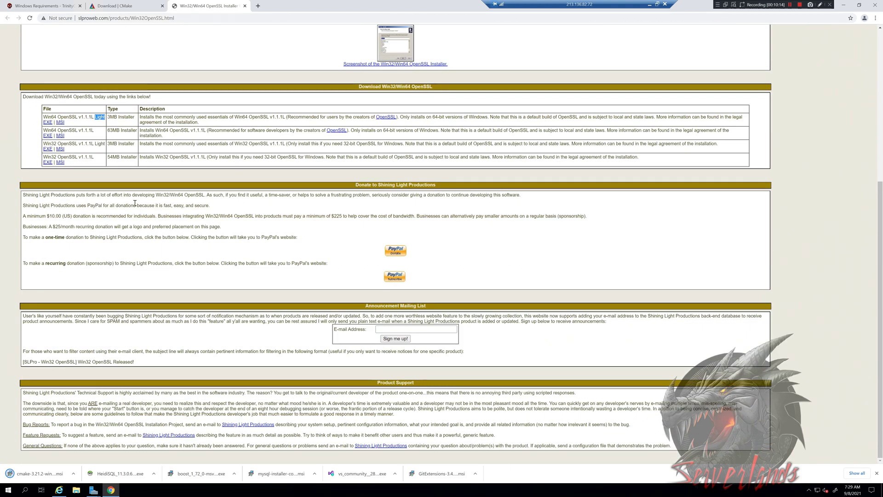
{"action": "scroll", "coordinate": [132, 204], "scroll_direction": "up", "scroll_amount": 3}
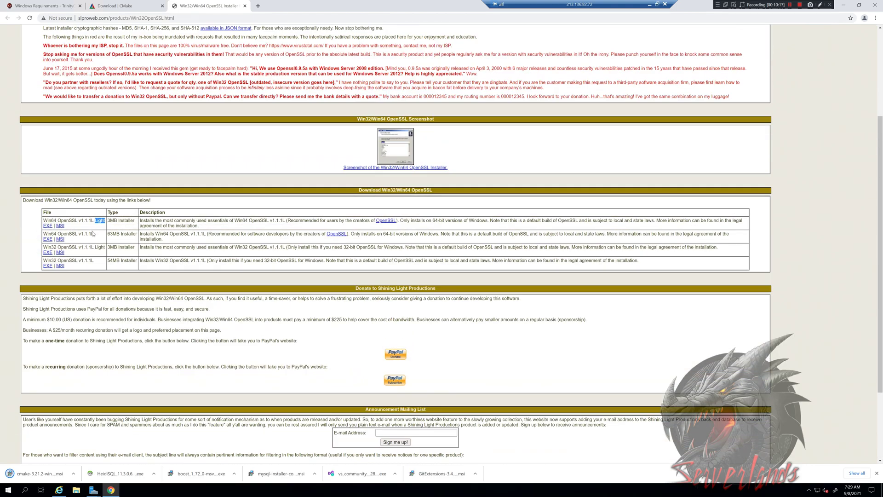
{"action": "left_click", "coordinate": [103, 238]}
{"action": "left_click_drag", "start_coordinate": [109, 234], "coordinate": [122, 233]}
{"action": "left_click", "coordinate": [102, 236]}
Compare the guide's Win64 OpenSSL v1.1.1g example with the version offered on the download page.
{"action": "key", "text": "ctrl+Tab"}
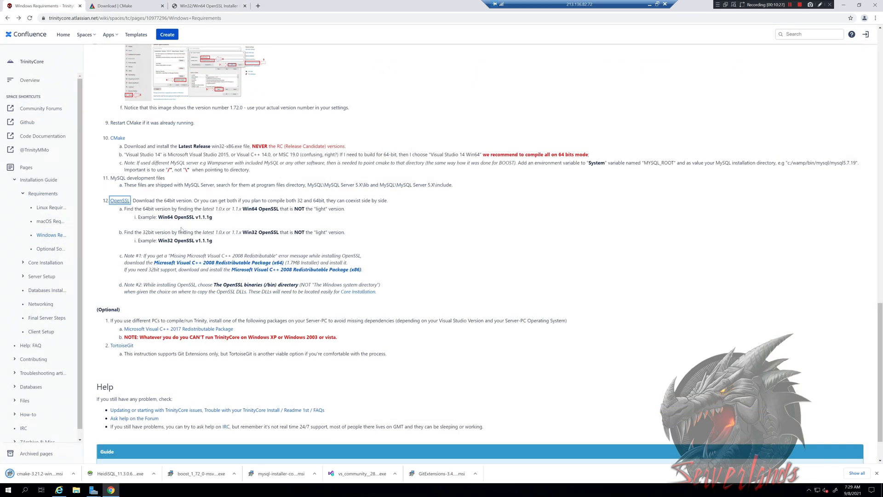
{"action": "left_click_drag", "start_coordinate": [213, 218], "coordinate": [183, 217]}
{"action": "left_click", "coordinate": [197, 217]}
{"action": "left_click", "coordinate": [203, 4]}
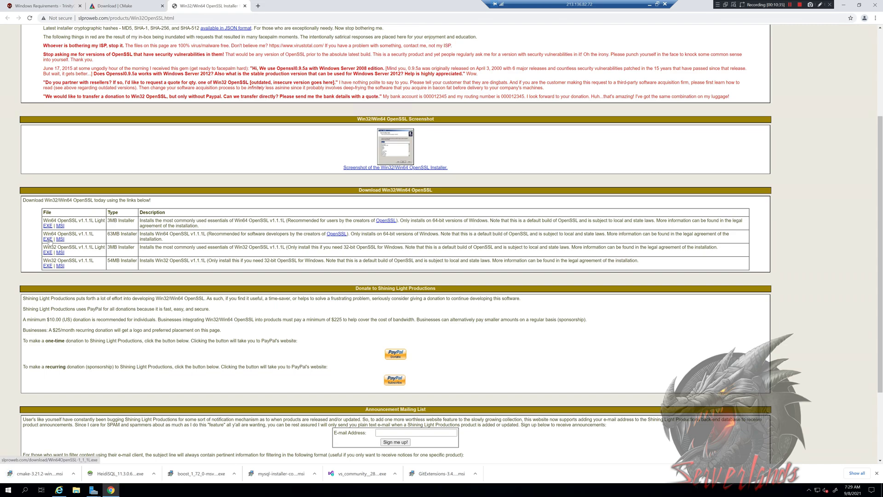
Download the Win64 OpenSSL v1.1.1L EXE installer and close the OpenSSL and CMake tabs.
{"action": "left_click", "coordinate": [48, 240]}
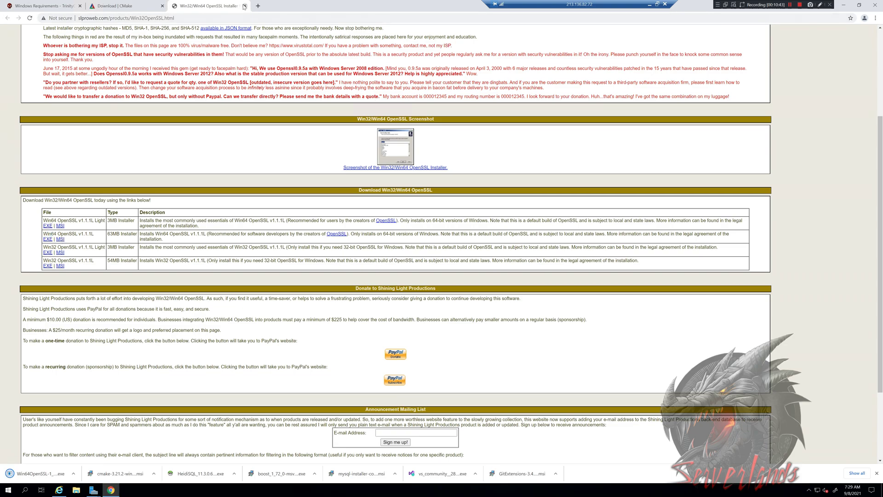
{"action": "left_click", "coordinate": [245, 6]}
{"action": "left_click", "coordinate": [161, 6]}
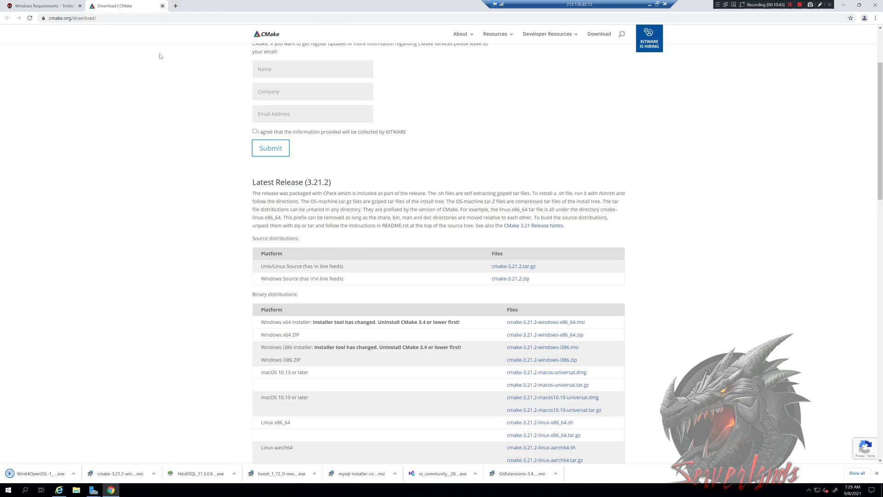